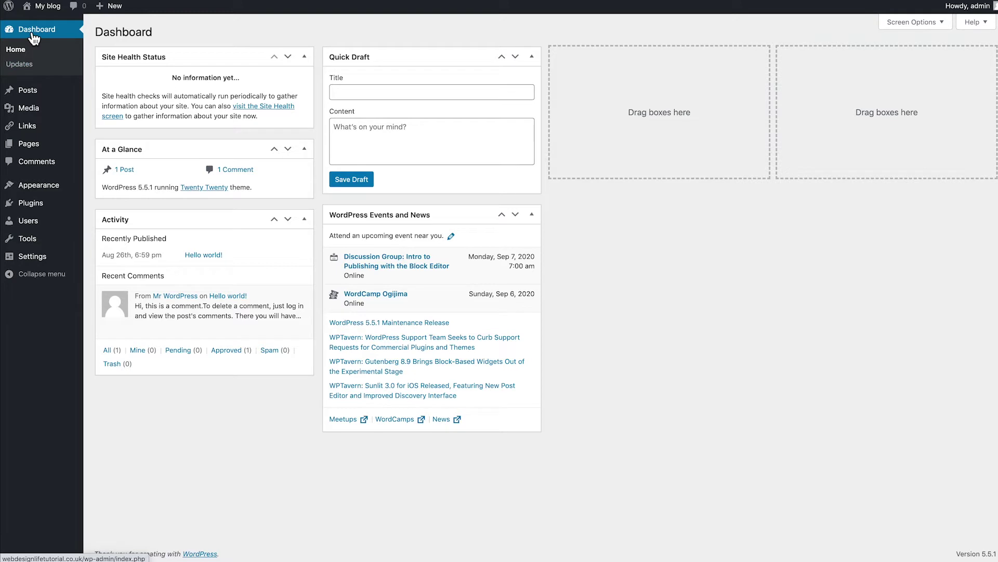
# Step: Bring up the admin Dashboard with its Events and News overview panels
pyautogui.moveTo(36, 93)
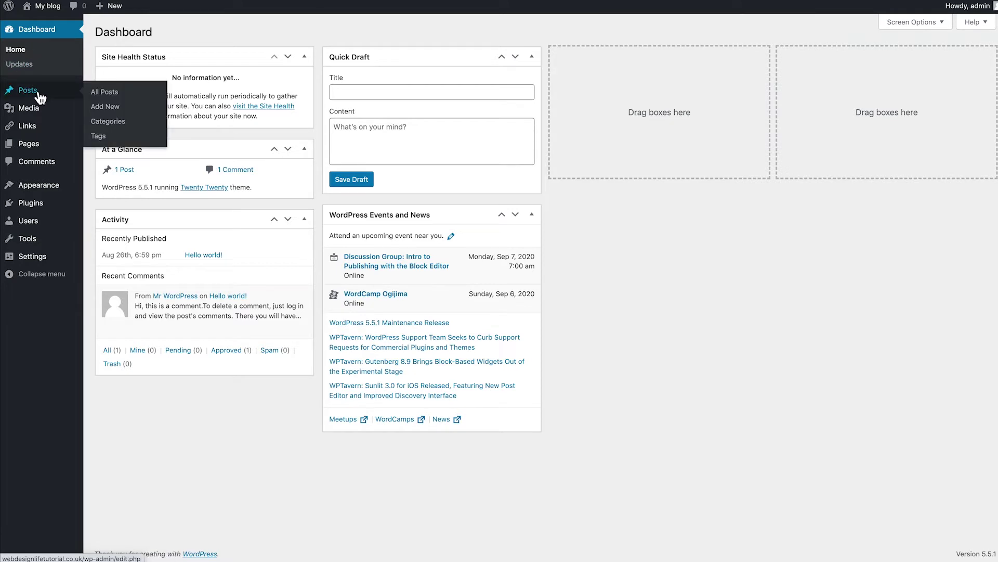
pyautogui.moveTo(38, 112)
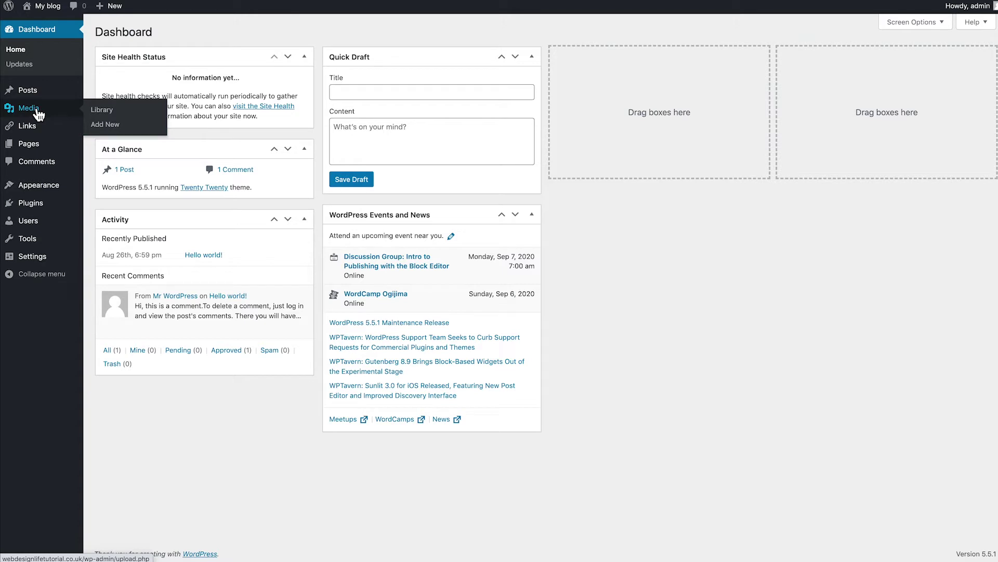
pyautogui.moveTo(41, 150)
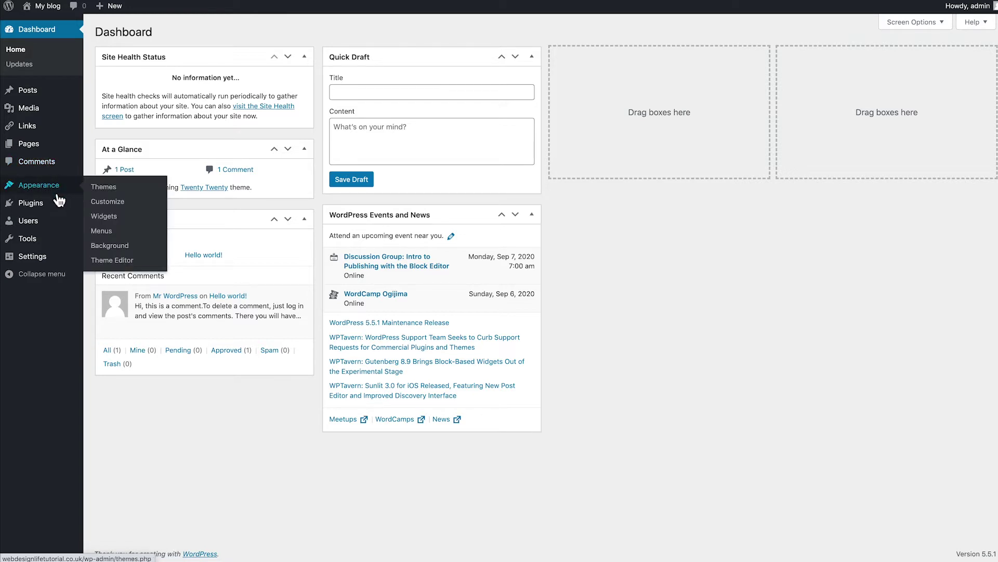
pyautogui.moveTo(42, 202)
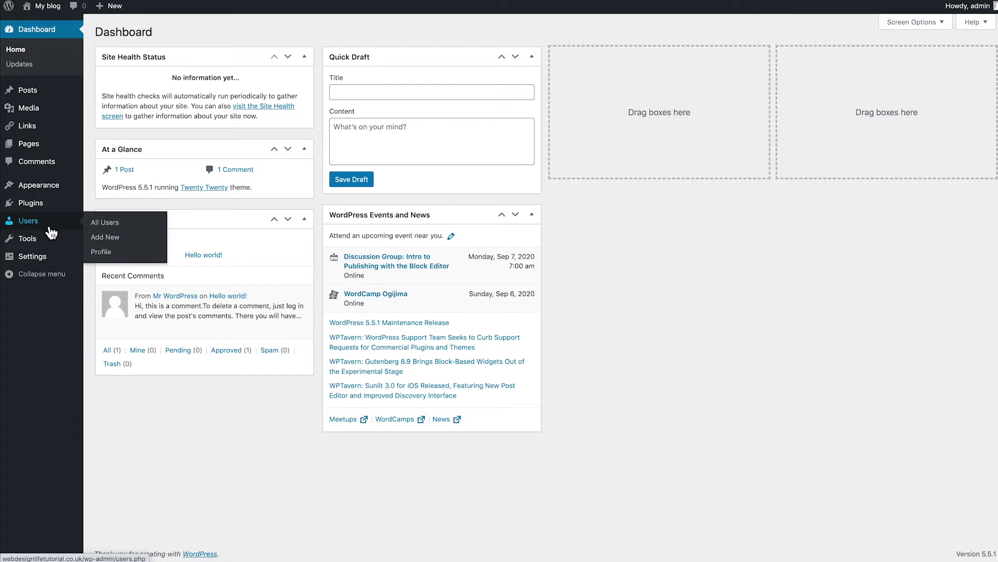
pyautogui.moveTo(45, 246)
pyautogui.moveTo(48, 267)
pyautogui.click(102, 252)
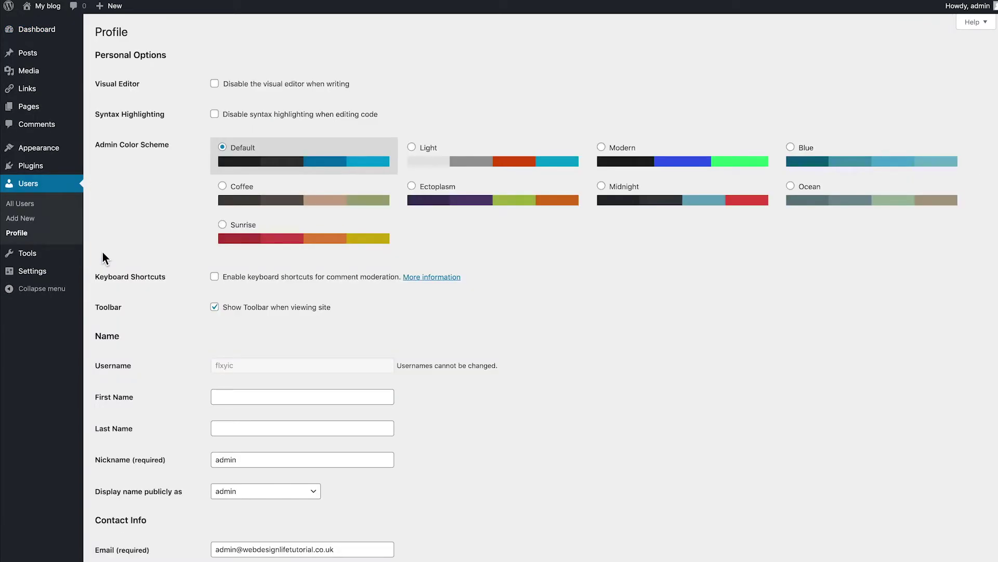
# Step: Check the nickname 'admin' and keep admin as the public display name
pyautogui.scroll(-2, 187, 270)
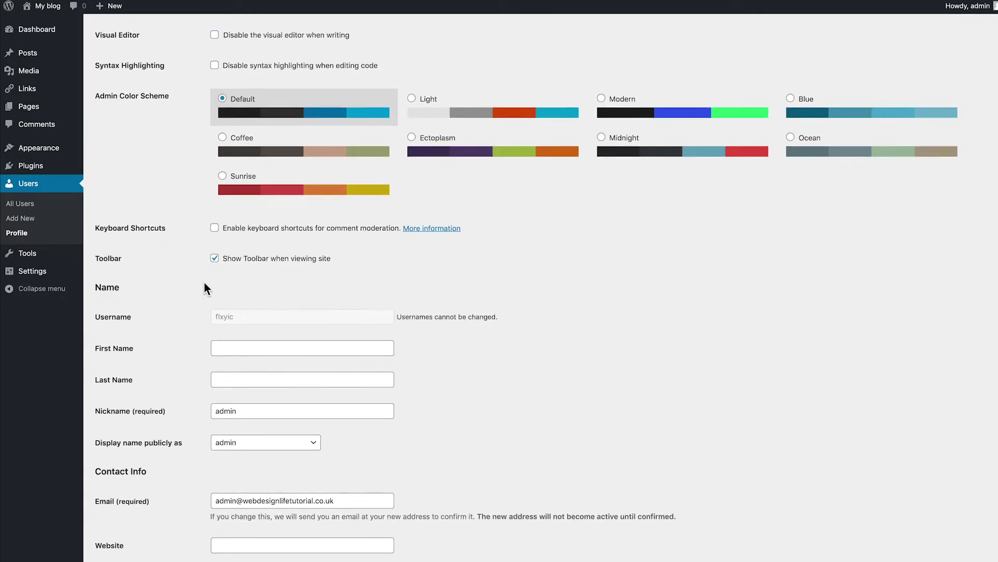
pyautogui.scroll(-2, 248, 354)
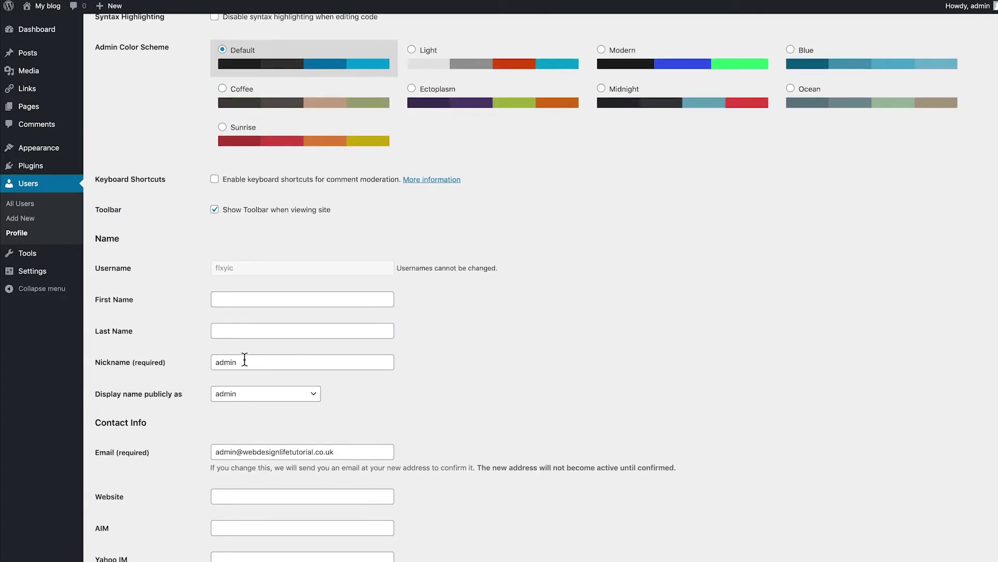
pyautogui.doubleClick(245, 362)
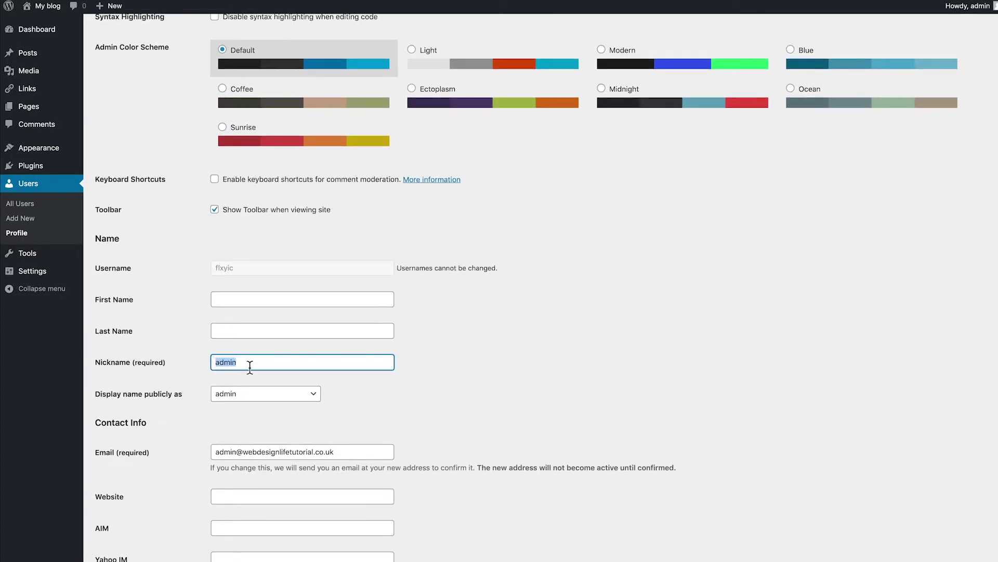
pyautogui.scroll(-2, 161, 362)
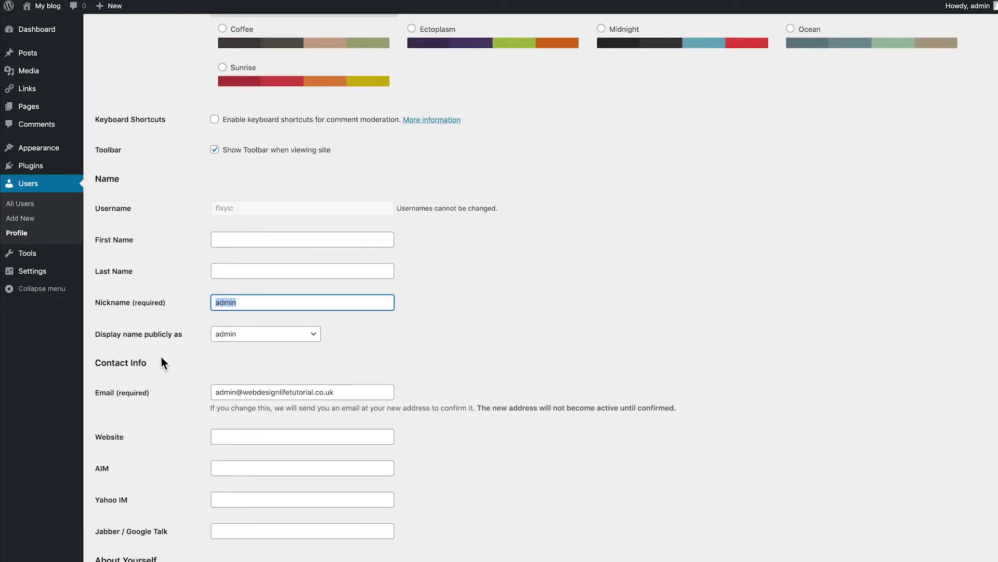
pyautogui.click(242, 339)
pyautogui.click(174, 353)
# Step: Select the account e-mail address and scroll through the remaining profile fields
pyautogui.scroll(-1, 195, 341)
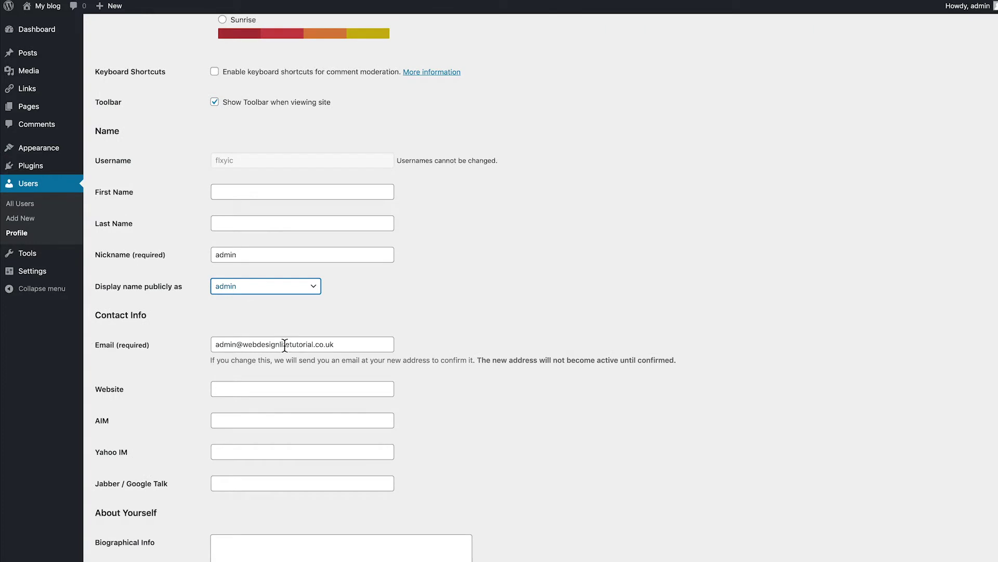
pyautogui.moveTo(359, 344); pyautogui.dragTo(214, 341)
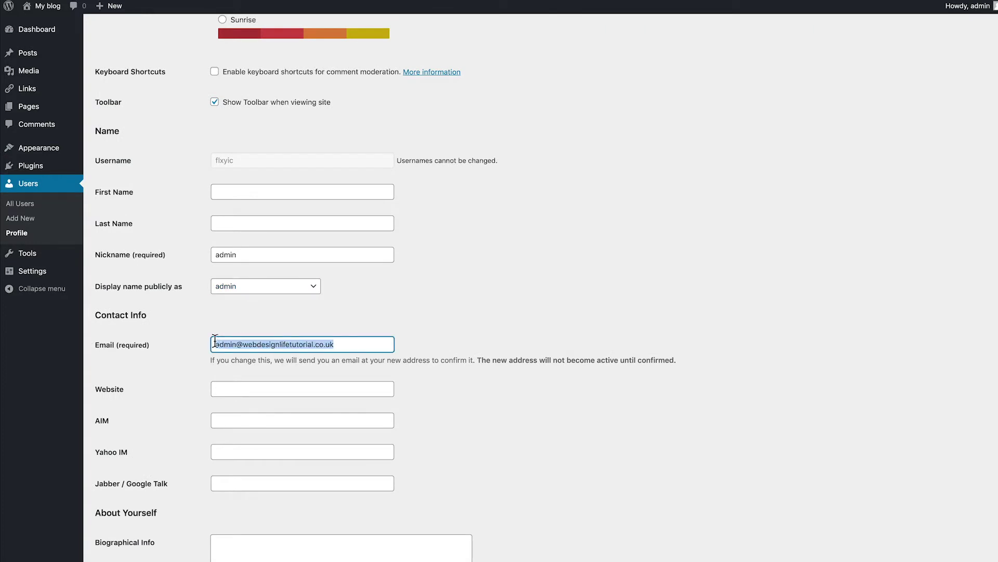
pyautogui.scroll(-1, 187, 335)
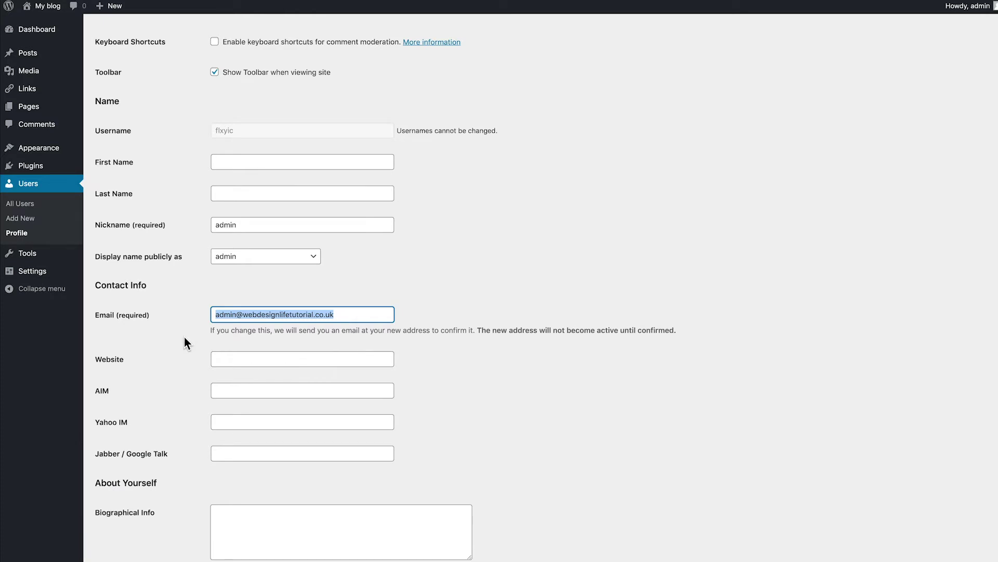
pyautogui.scroll(-1, 190, 341)
pyautogui.scroll(-5, 198, 357)
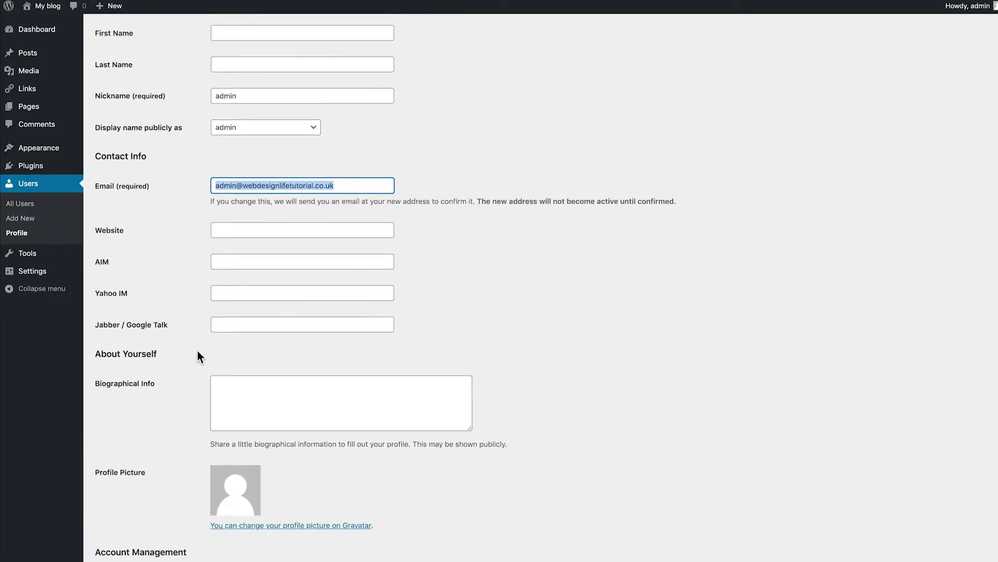
pyautogui.scroll(-3, 242, 359)
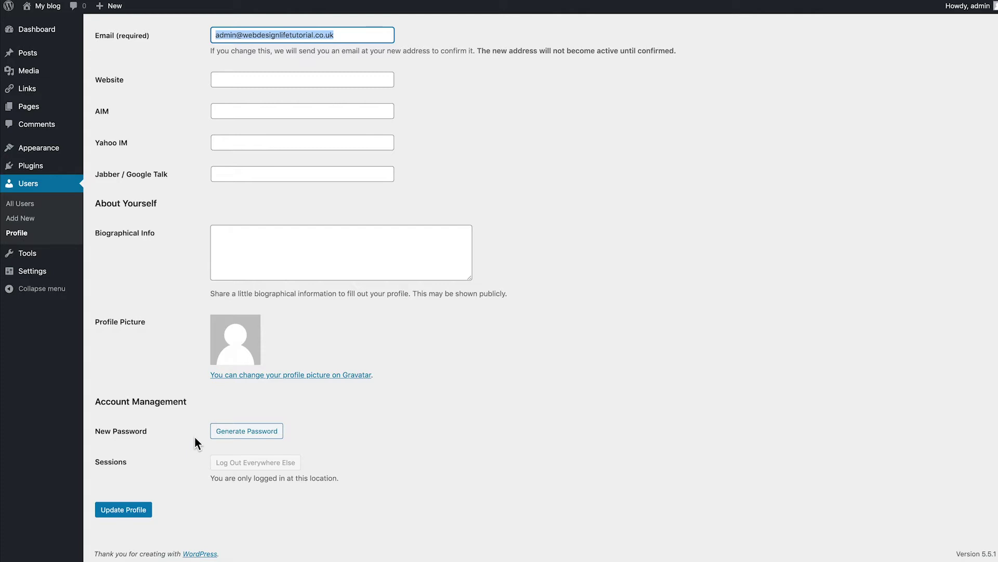
pyautogui.click(217, 435)
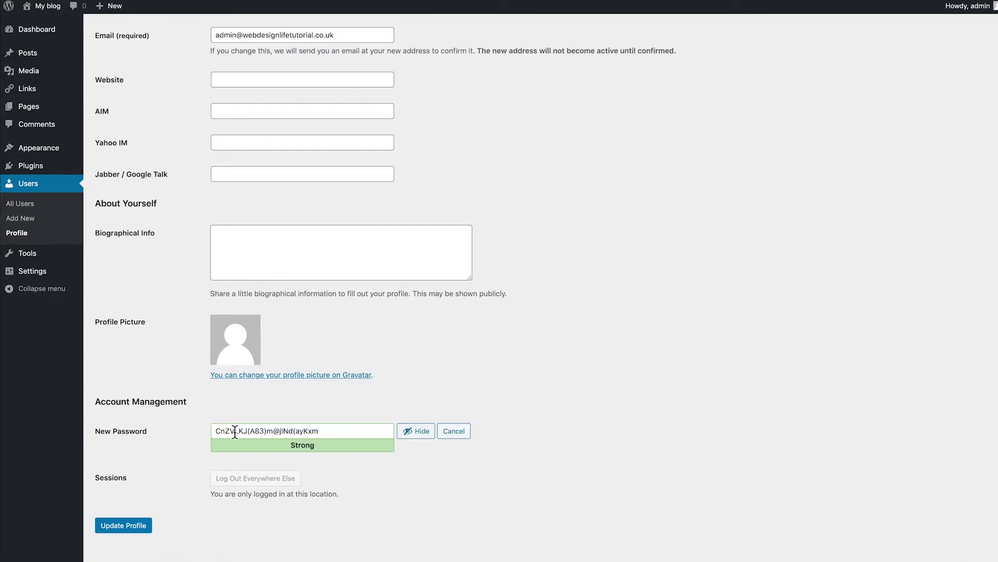
pyautogui.moveTo(331, 431); pyautogui.dragTo(207, 430)
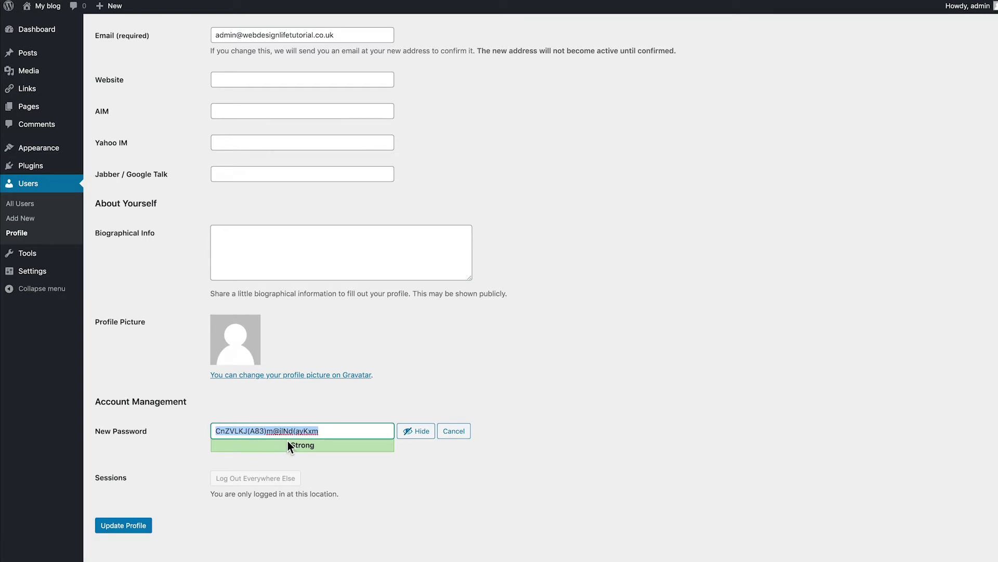
pyautogui.write('password')
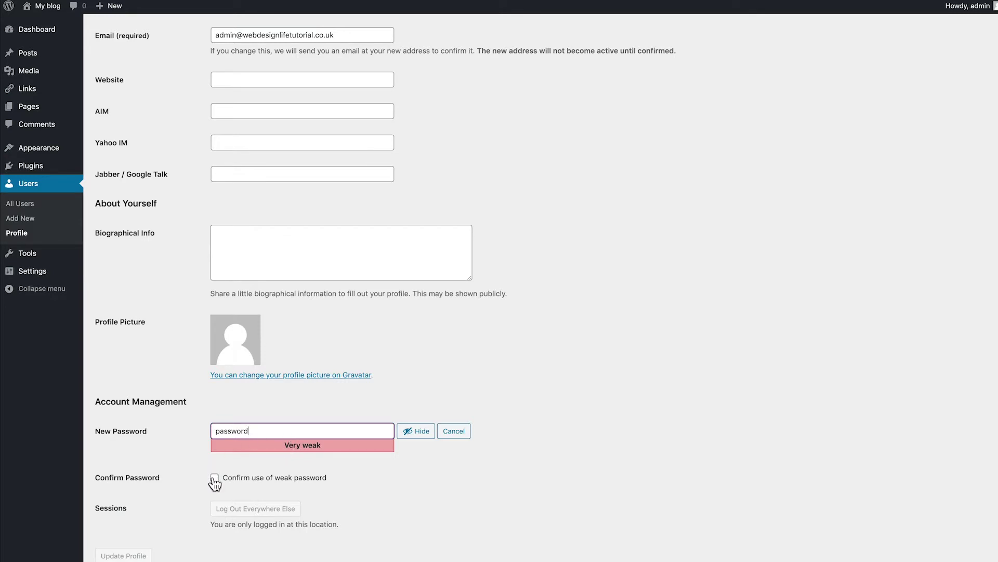
pyautogui.moveTo(257, 434); pyautogui.dragTo(217, 431)
pyautogui.press('BackSpace')
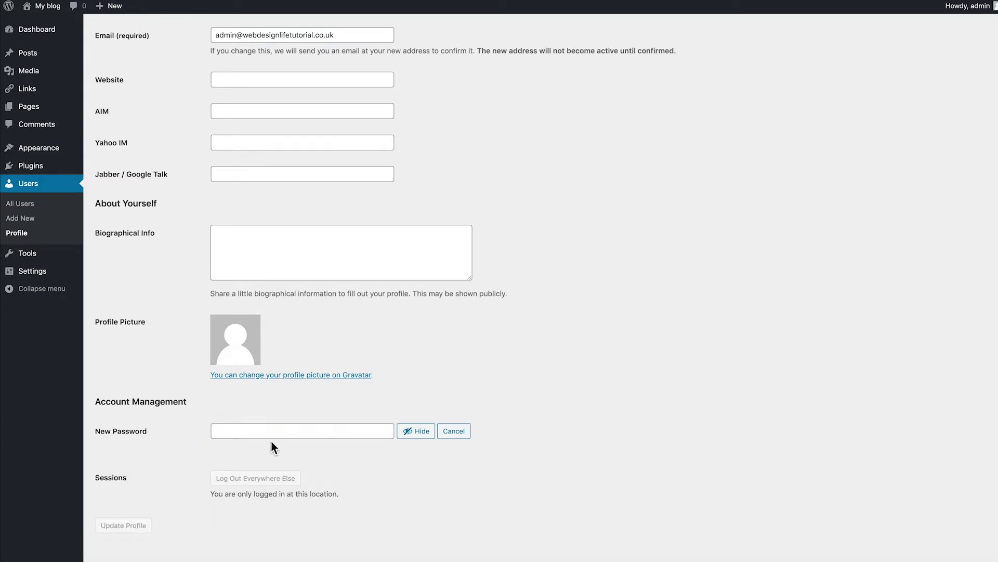
pyautogui.click(446, 435)
pyautogui.scroll(10, 445, 434)
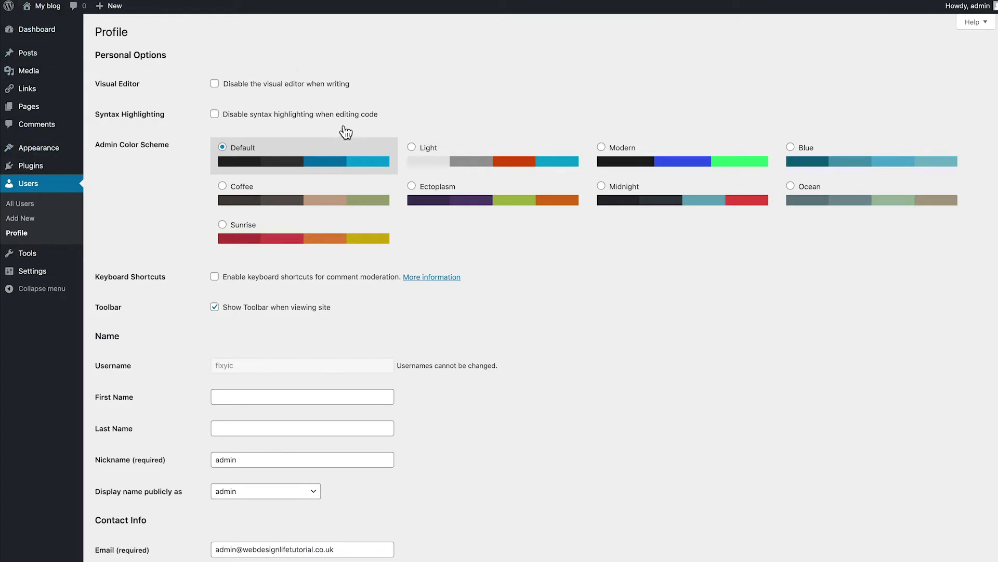
# Step: Preview the Light, Blue and Midnight schemes, choose Modern, and save the profile
pyautogui.click(412, 148)
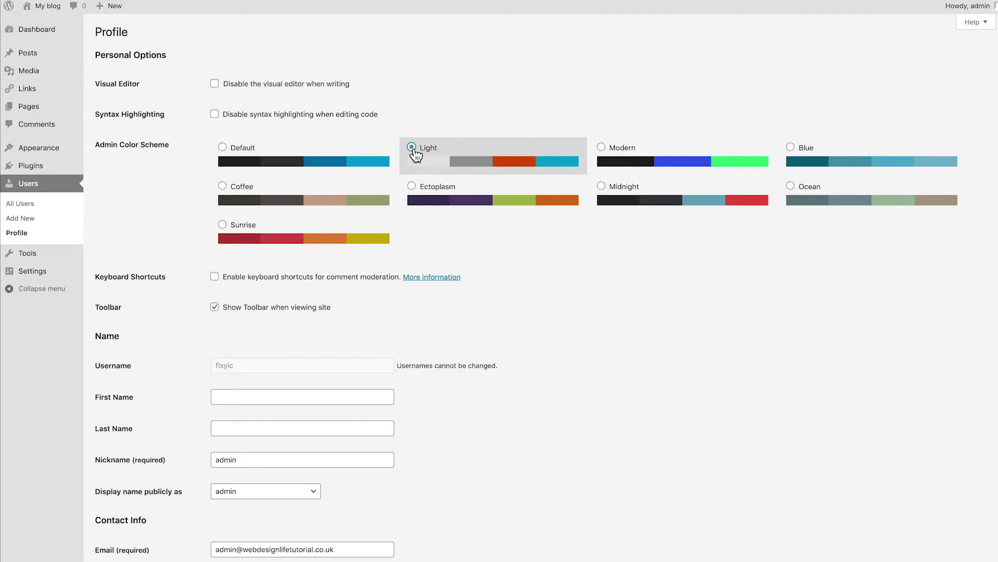
pyautogui.click(603, 147)
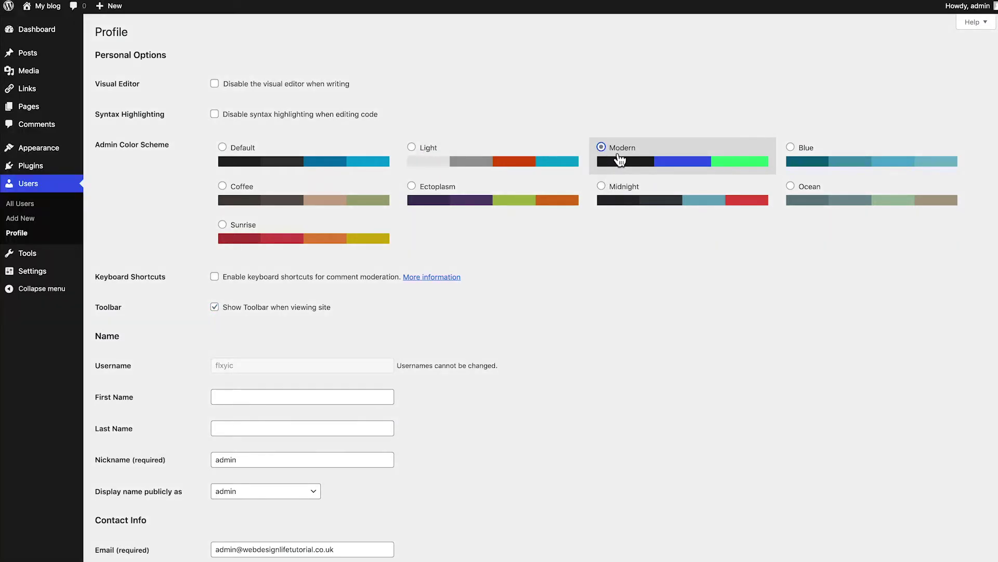
pyautogui.click(791, 148)
pyautogui.click(606, 191)
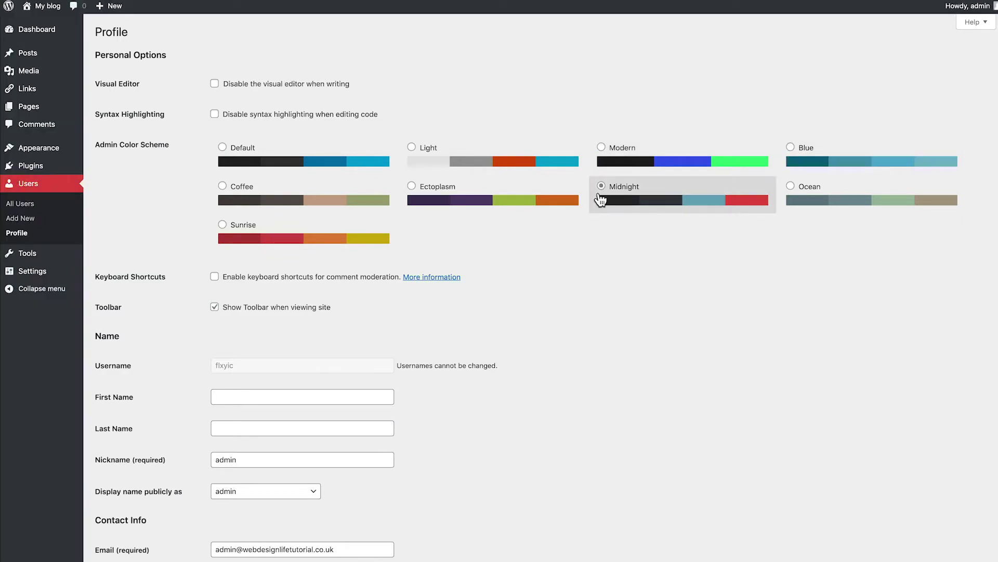
pyautogui.click(602, 148)
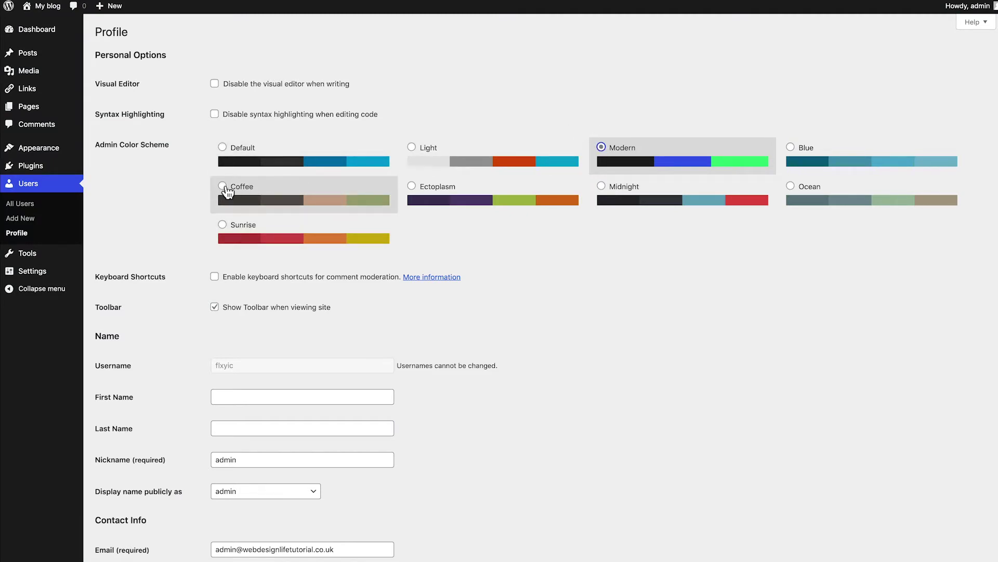
pyautogui.scroll(-8, 167, 187)
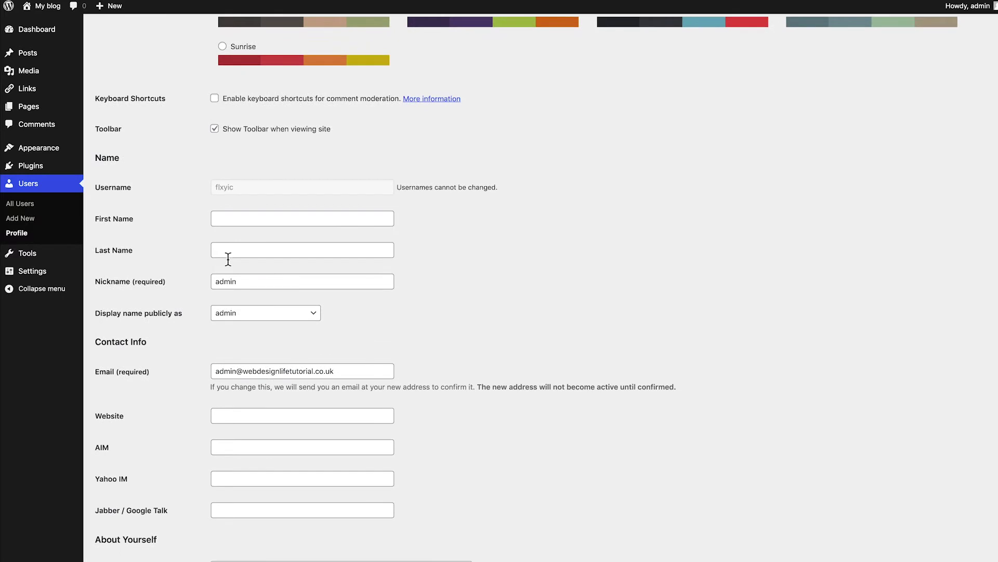
pyautogui.scroll(-2, 174, 457)
pyautogui.click(120, 511)
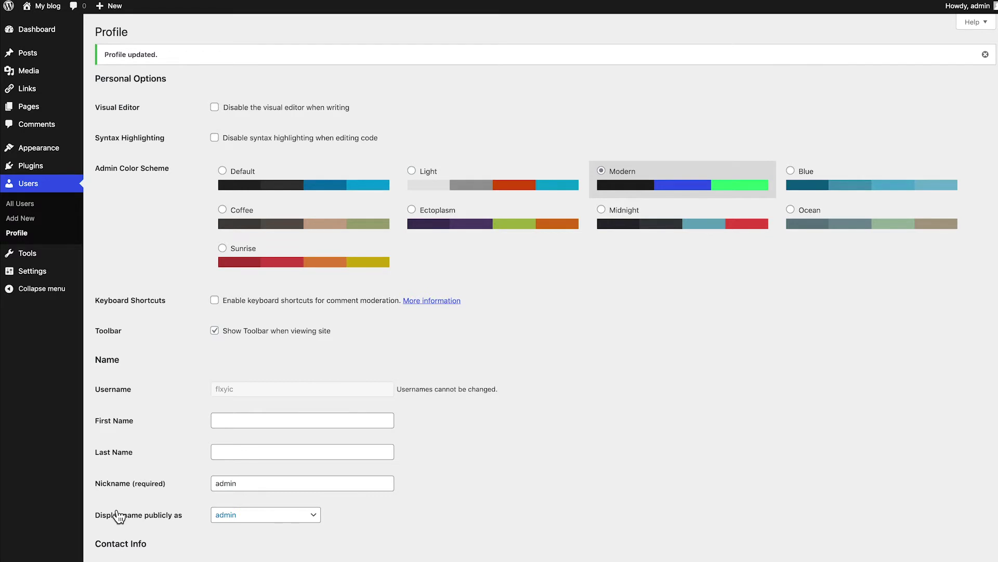
# Step: Go from the All Users list to a blank Add New User form and show its role choices
pyautogui.click(22, 205)
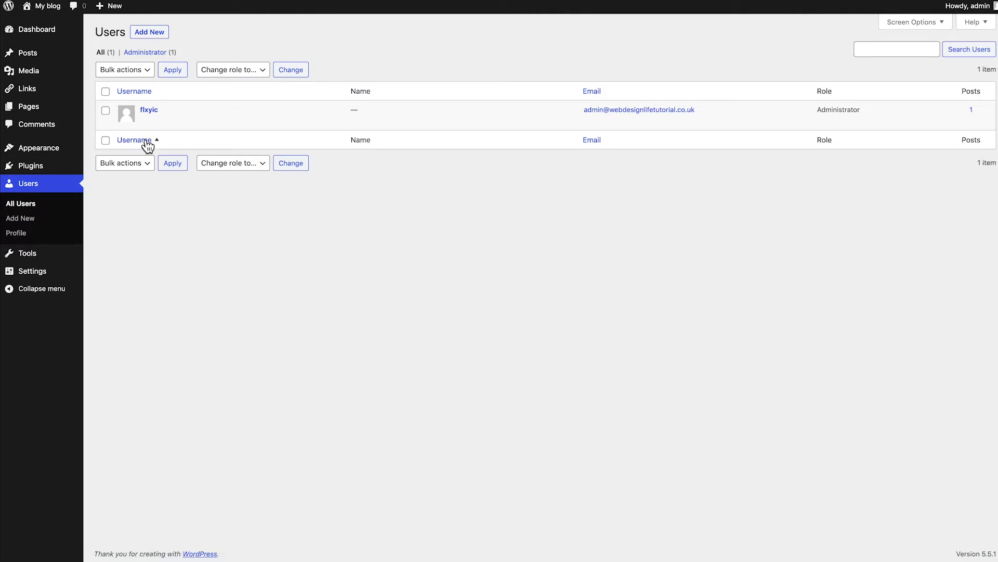
pyautogui.click(149, 34)
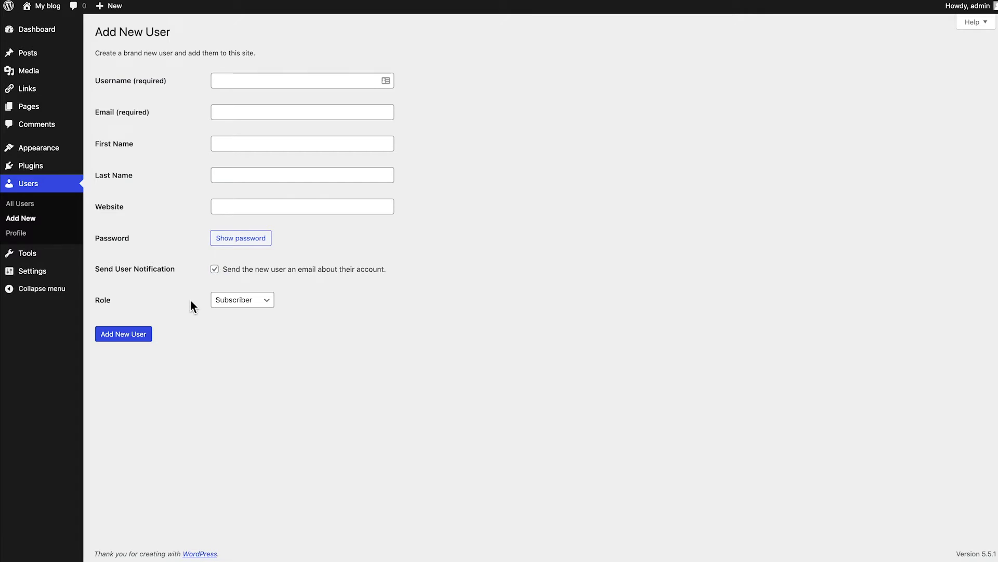
pyautogui.click(239, 305)
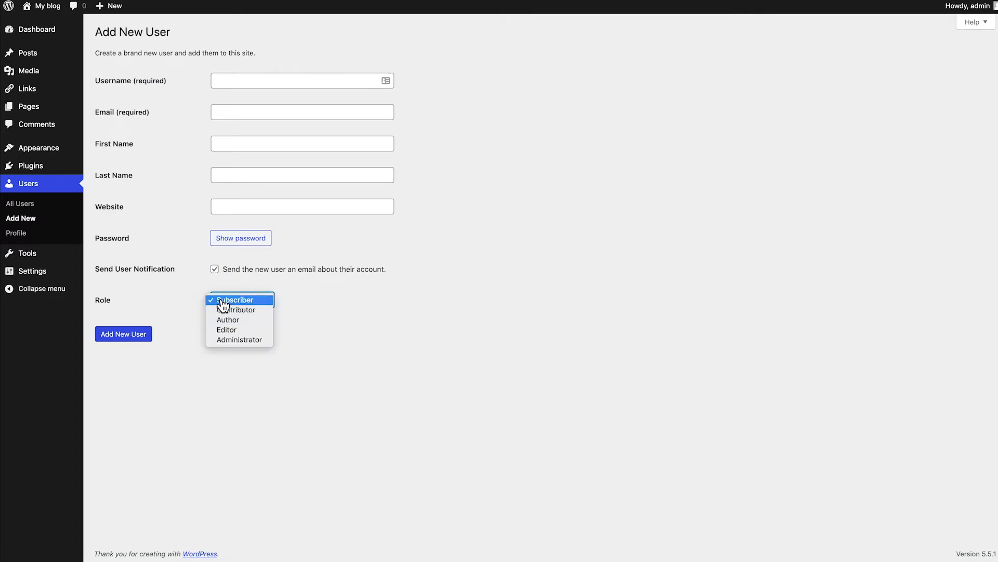
# Step: Change the new user's role from Subscriber to Administrator
pyautogui.click(227, 300)
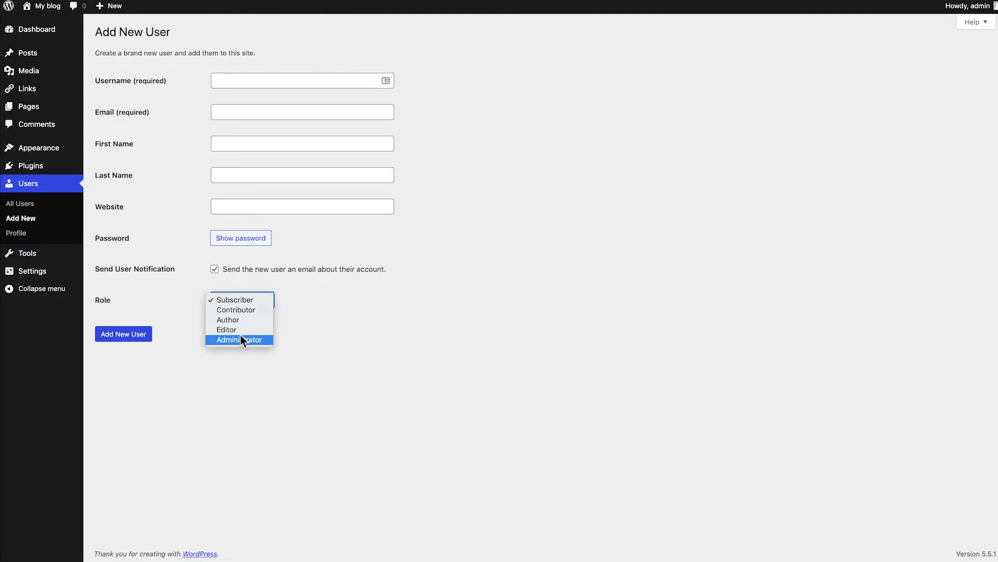
pyautogui.click(238, 341)
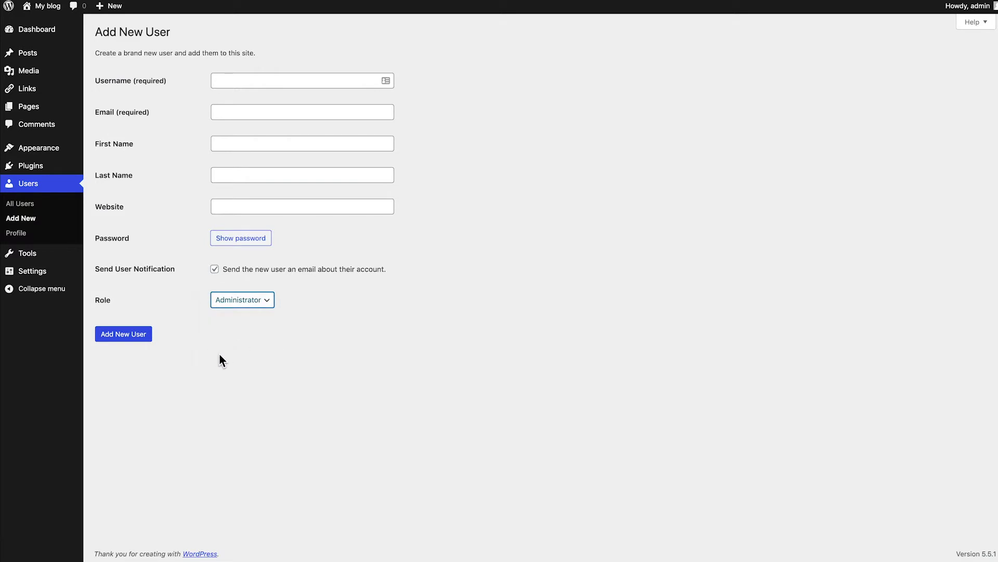
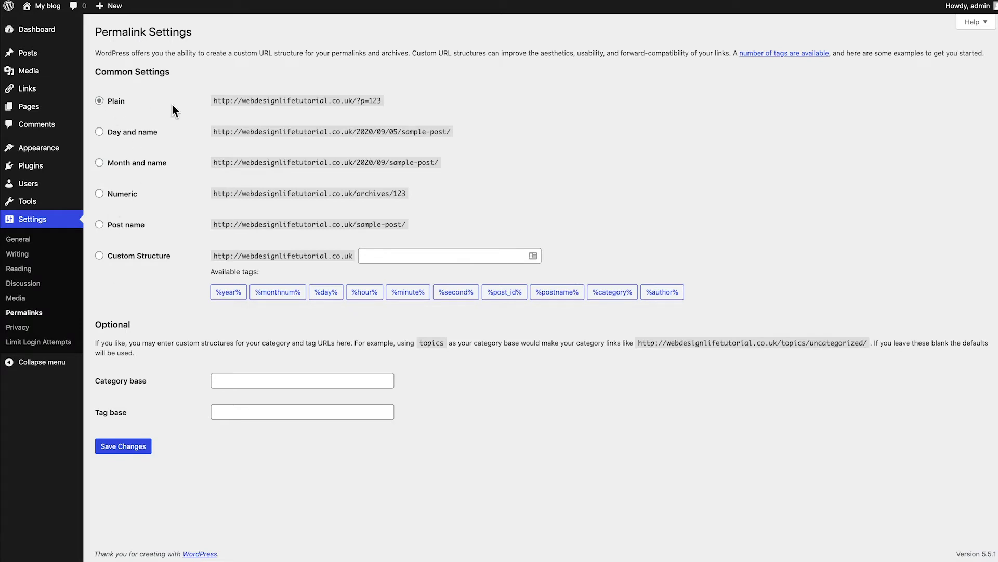
pyautogui.moveTo(214, 101); pyautogui.dragTo(387, 103)
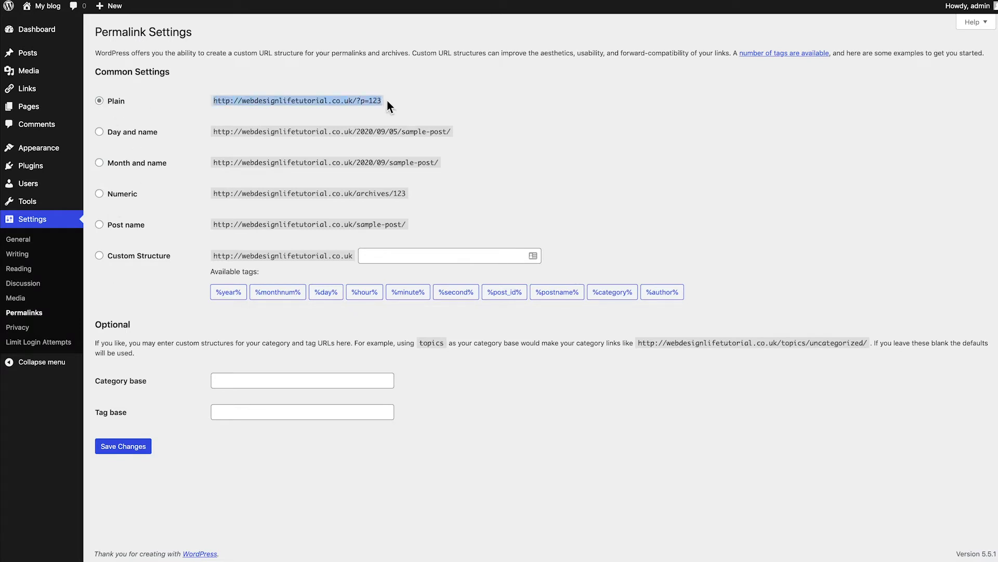
pyautogui.click(387, 100)
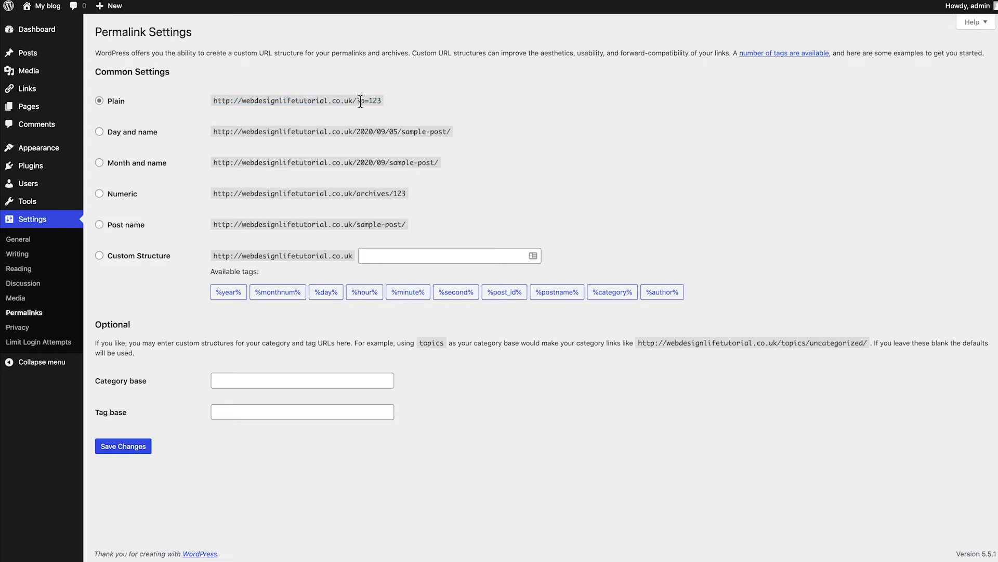
pyautogui.moveTo(370, 100); pyautogui.dragTo(383, 100)
pyautogui.moveTo(353, 132); pyautogui.dragTo(407, 136)
pyautogui.click(451, 131)
pyautogui.moveTo(357, 133); pyautogui.dragTo(451, 132)
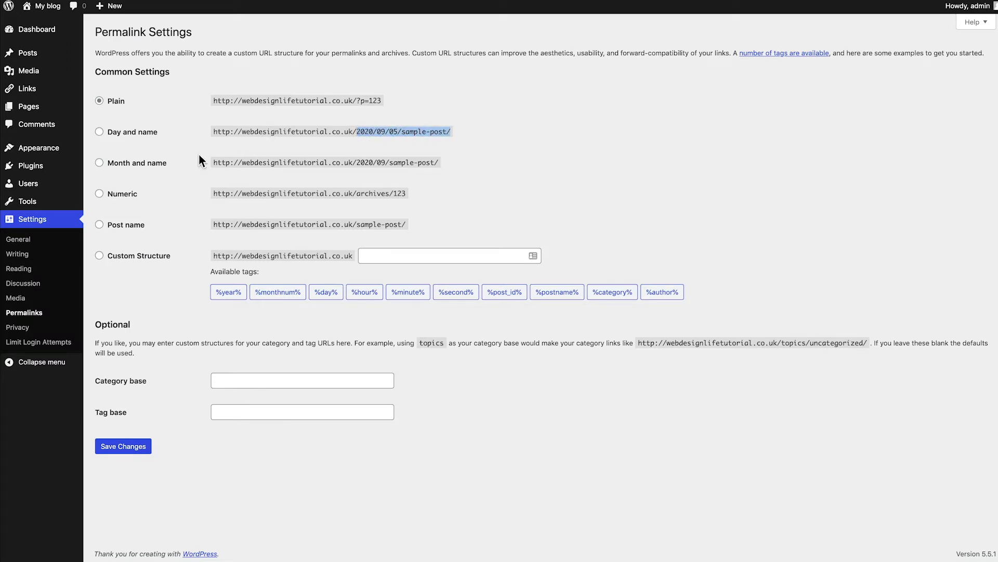
# Step: Change permalinks to the custom structure /%category%/%postname%/ and save the change
pyautogui.click(99, 225)
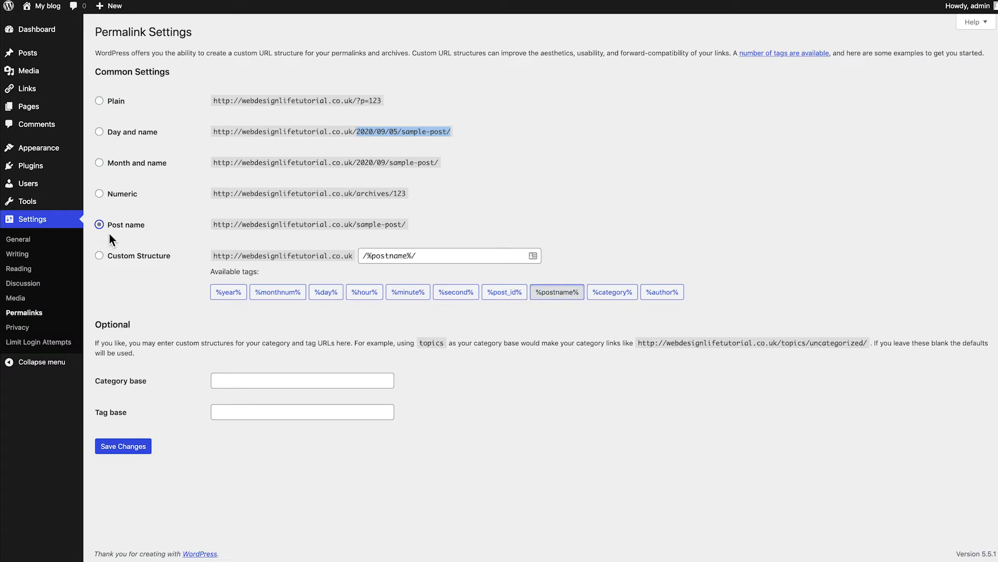
pyautogui.click(99, 257)
pyautogui.moveTo(436, 257); pyautogui.dragTo(347, 257)
pyautogui.press('BackSpace')
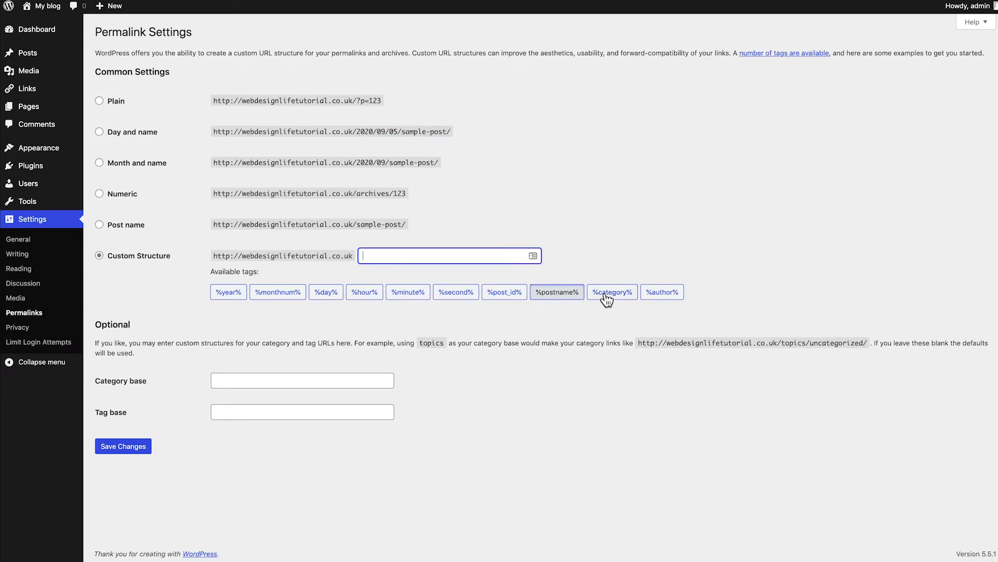
pyautogui.click(607, 293)
pyautogui.click(553, 295)
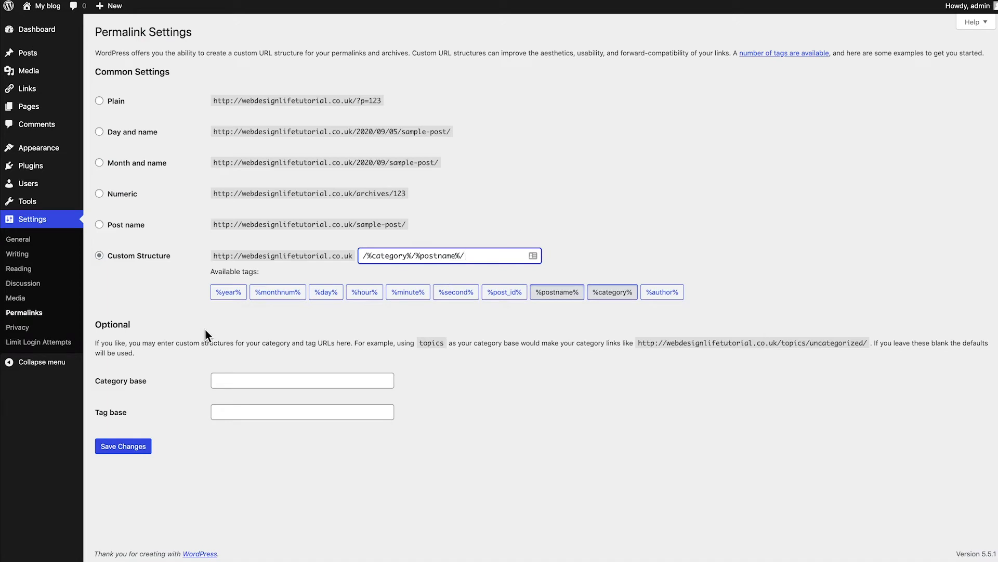
pyautogui.click(111, 448)
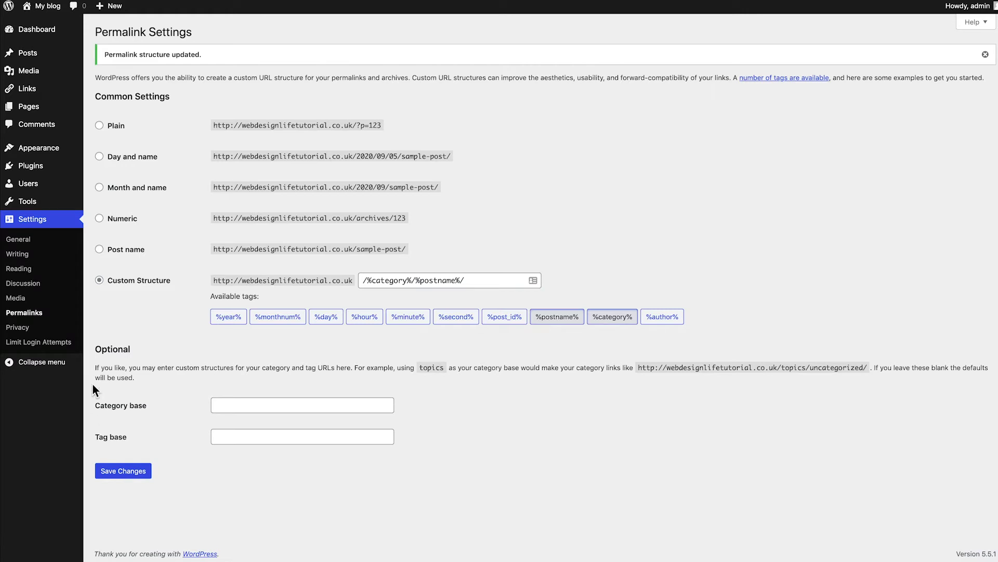
# Step: View the installed plugins, with Hello Dolly inactive and Limit Login Attempts active
pyautogui.moveTo(42, 171)
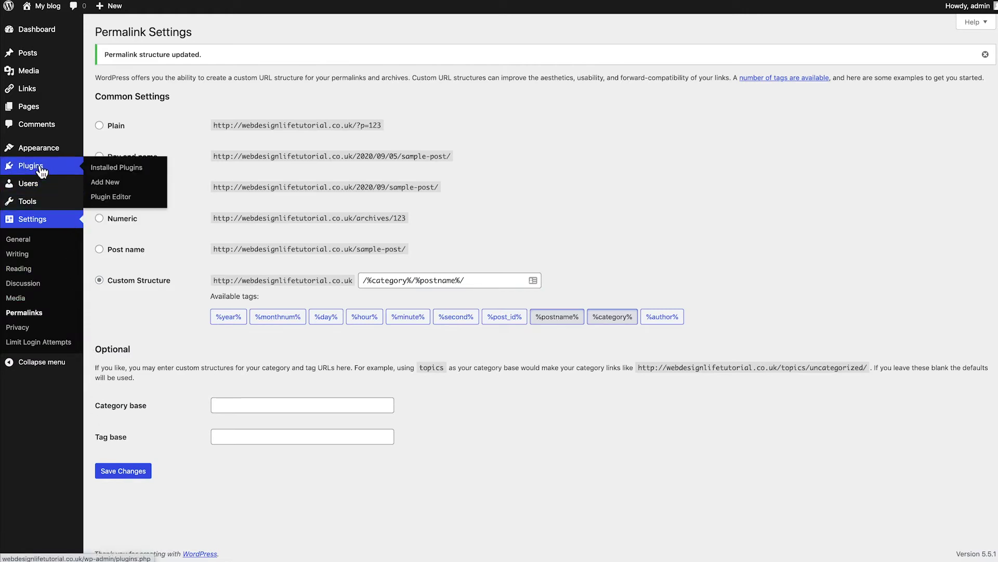
pyautogui.click(42, 170)
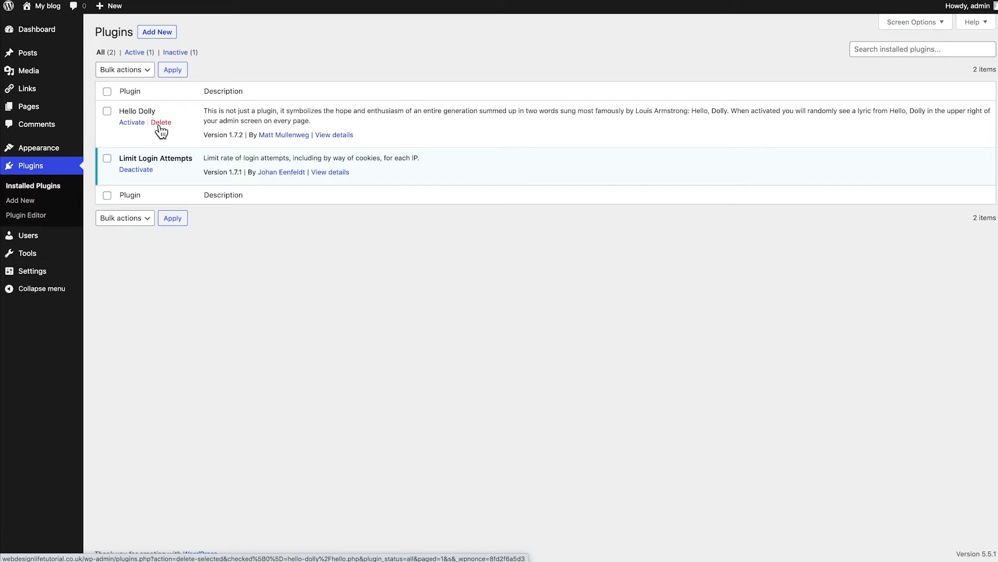
pyautogui.click(154, 36)
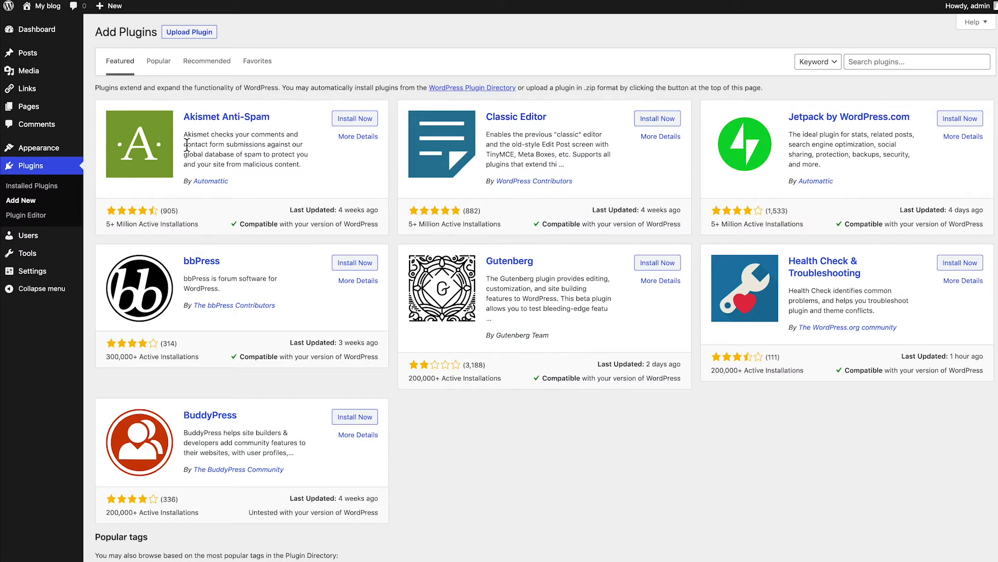
# Step: Install Yoast SEO from the Popular plugins list
pyautogui.click(158, 66)
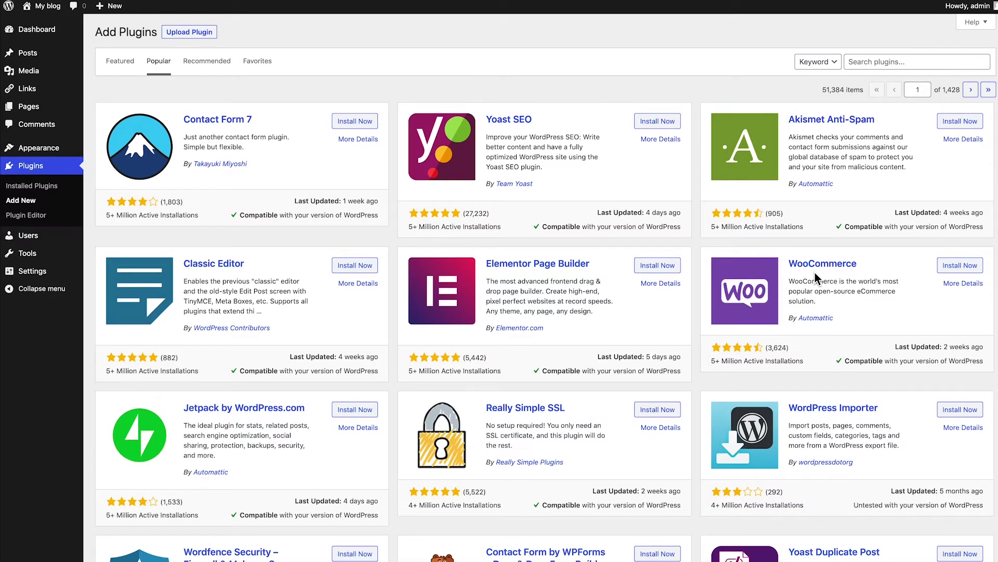
pyautogui.click(646, 124)
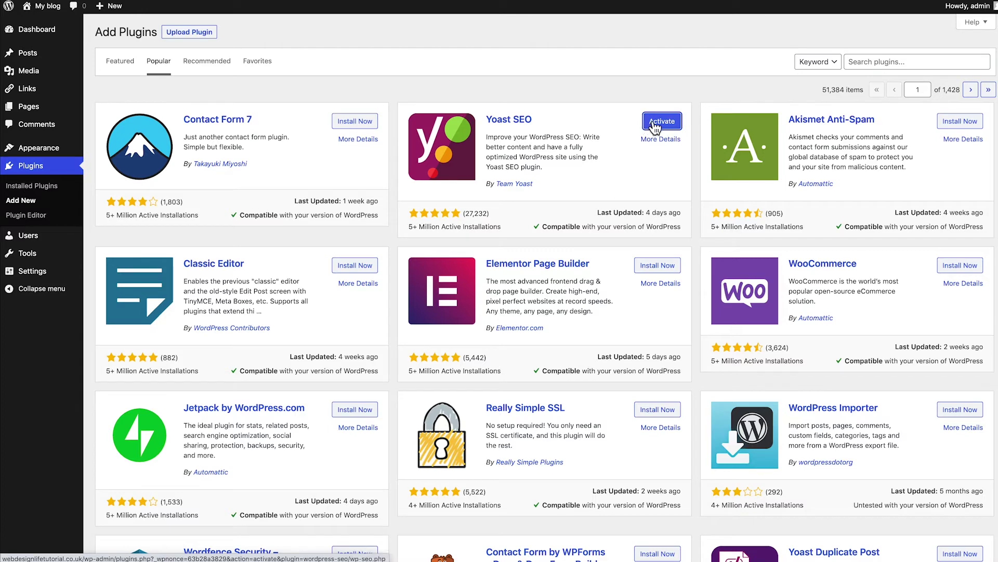
# Step: Activate the newly installed Yoast SEO plugin
pyautogui.click(658, 127)
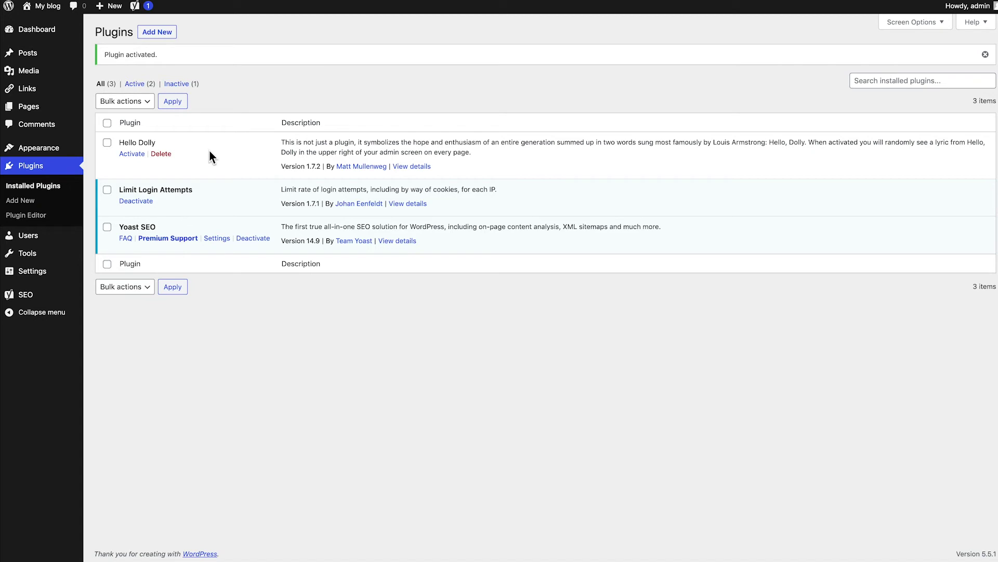
pyautogui.moveTo(50, 12)
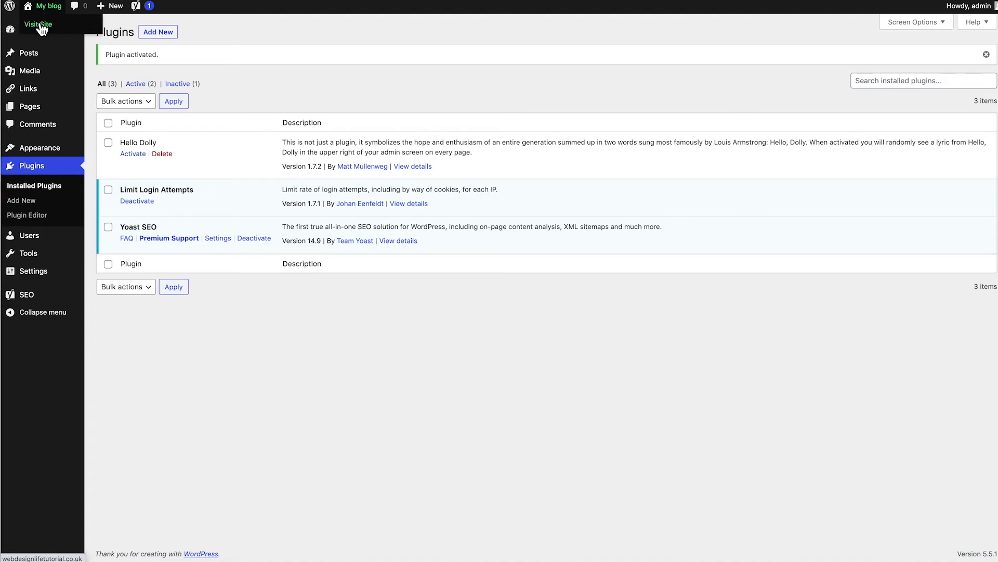
# Step: Open the public site with the Hello world! post in a new browser tab and switch to it
pyautogui.rightClick(41, 26)
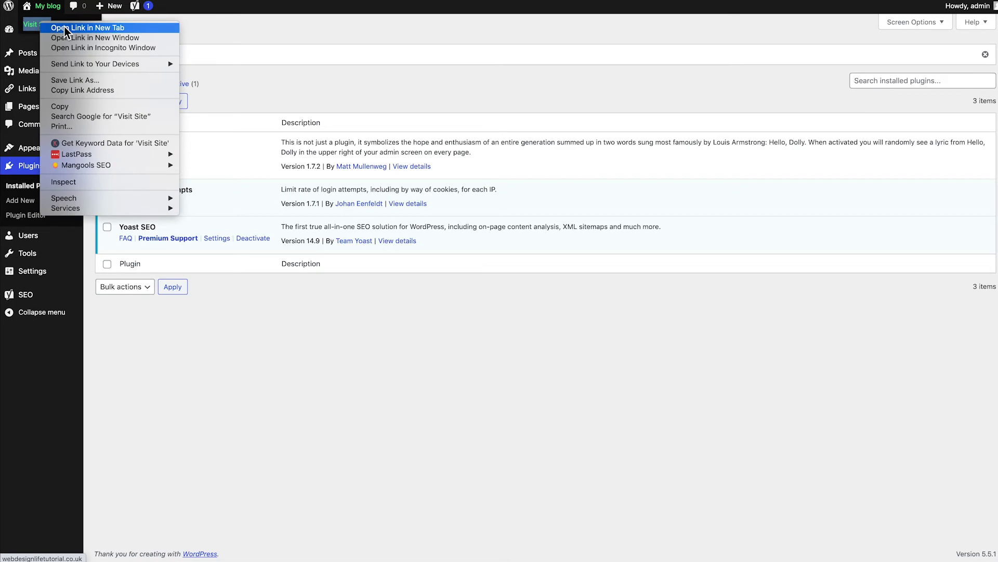
pyautogui.click(64, 28)
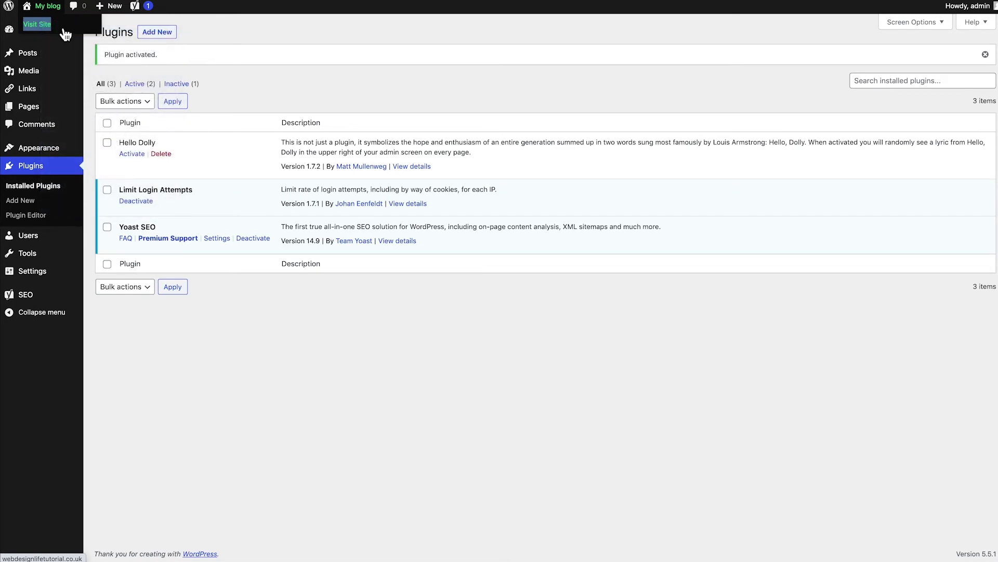
pyautogui.hotkey('ctrl', 'Tab')
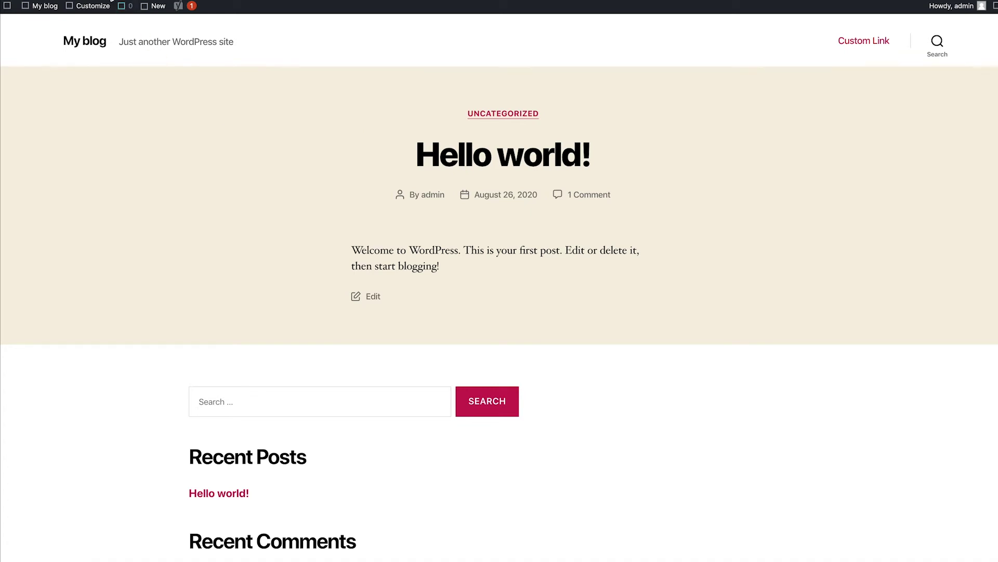
# Step: Return to the Dashboard and view Appearance > Themes, with Twenty Twenty active beside Twenty Nineteen
pyautogui.moveTo(41, 7)
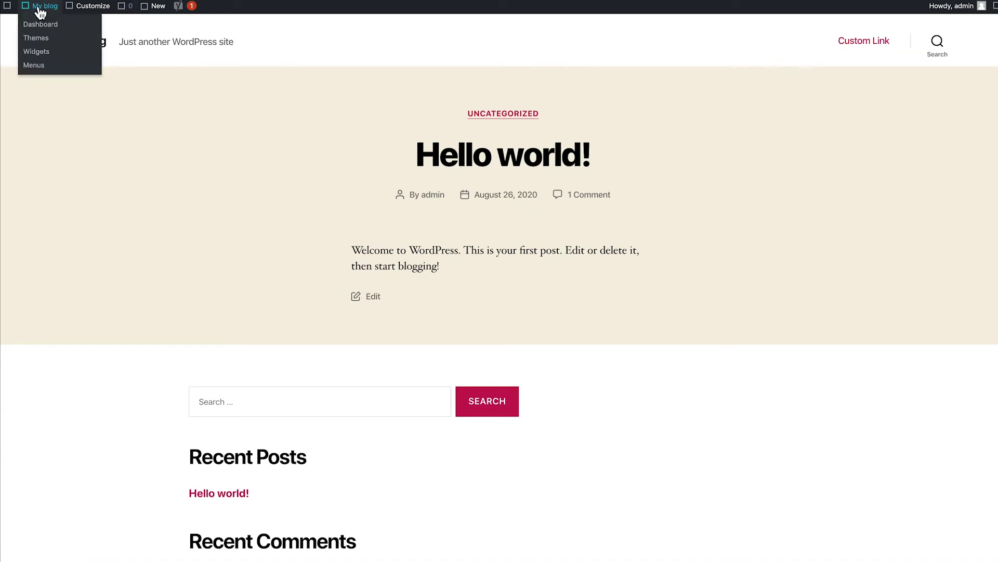
pyautogui.click(39, 26)
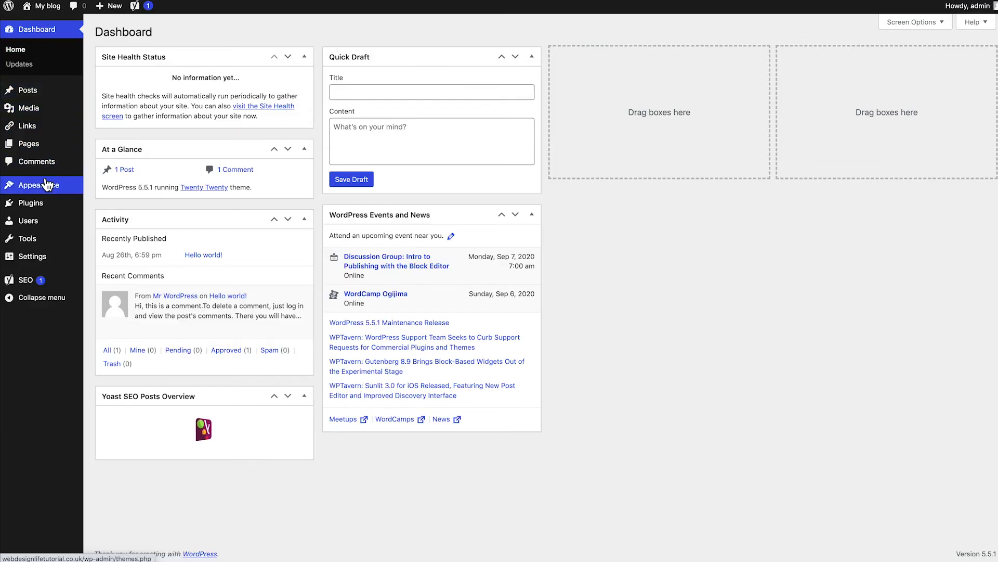
pyautogui.moveTo(47, 185)
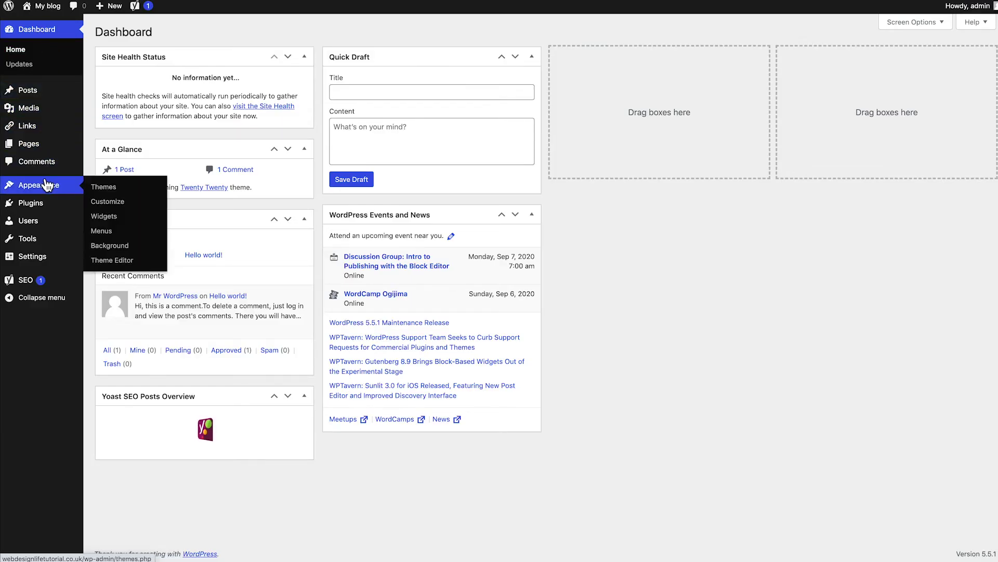
pyautogui.click(116, 189)
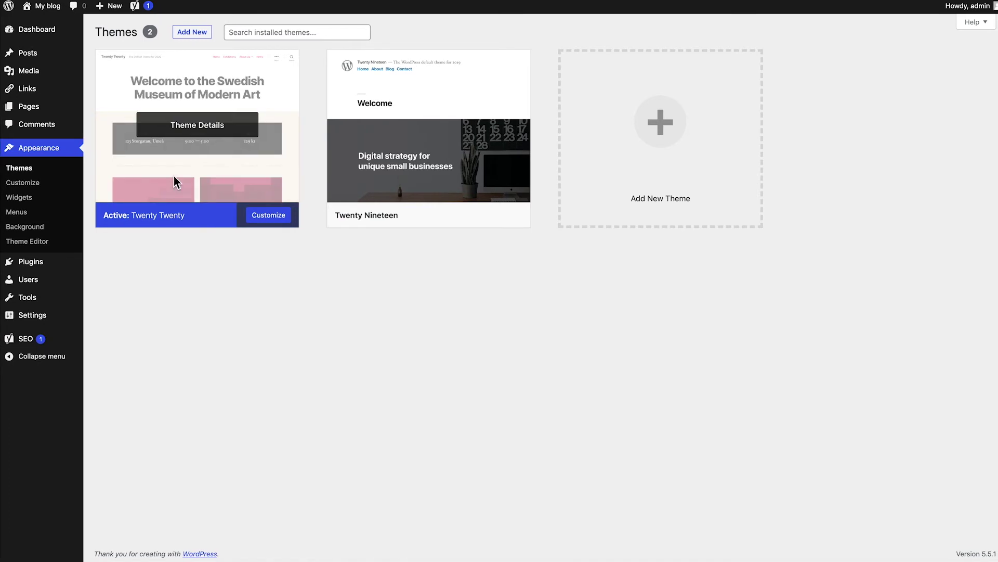
pyautogui.moveTo(401, 178)
pyautogui.moveTo(372, 162)
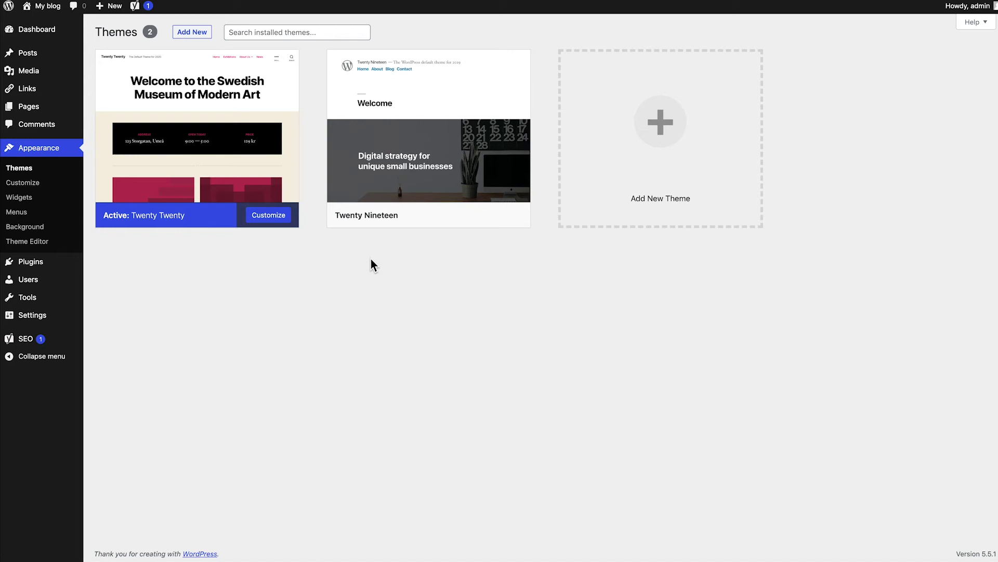
# Step: Browse Add Themes and switch to the Popular list of 115 themes
pyautogui.click(186, 34)
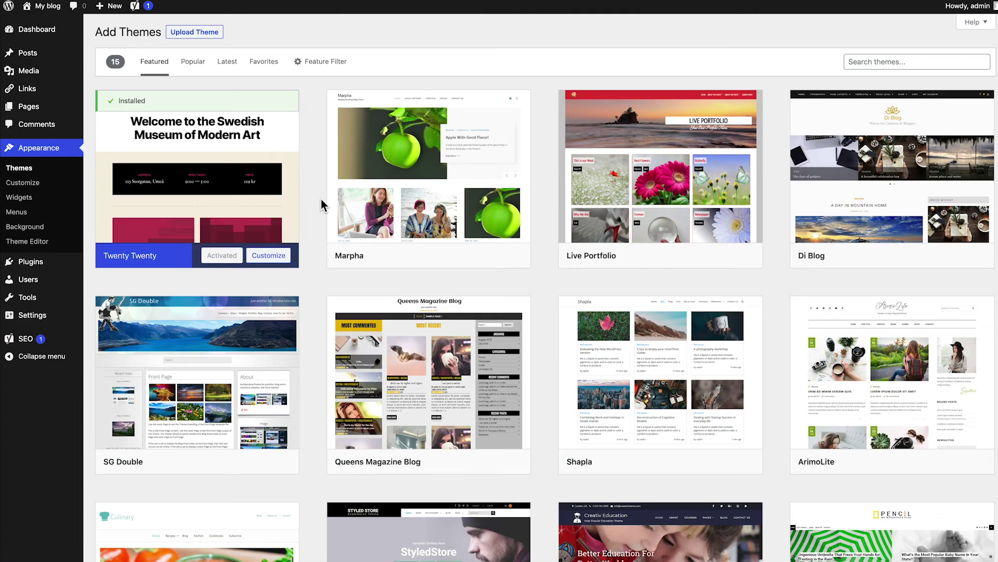
pyautogui.scroll(-6, 322, 204)
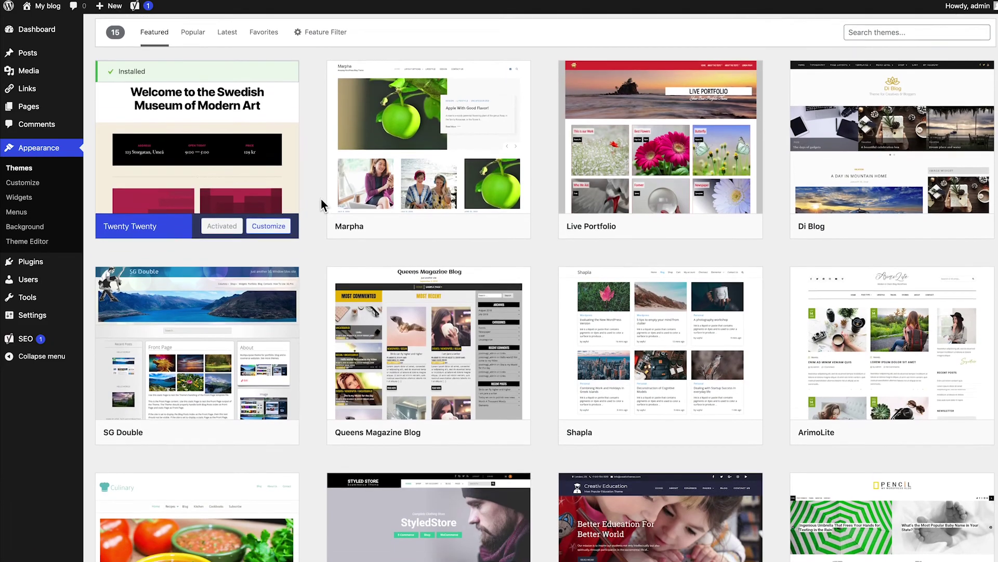
pyautogui.scroll(6, 316, 213)
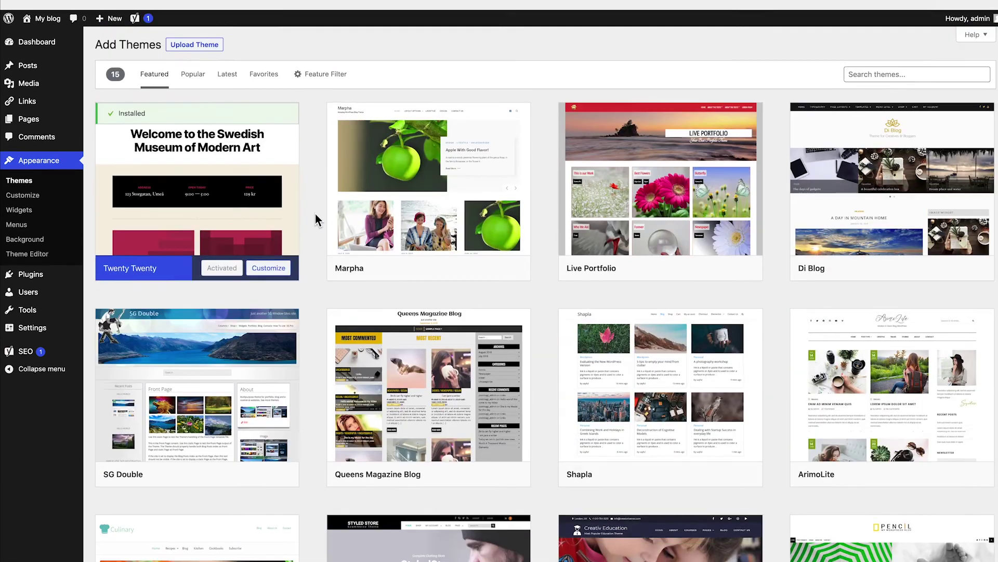
pyautogui.click(192, 63)
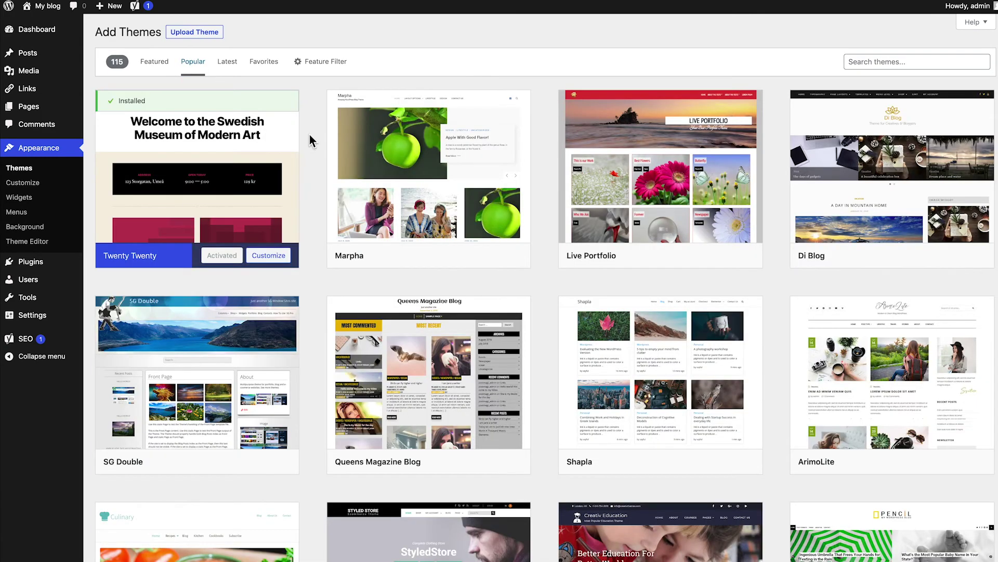
pyautogui.scroll(-3, 312, 142)
pyautogui.scroll(-8, 312, 141)
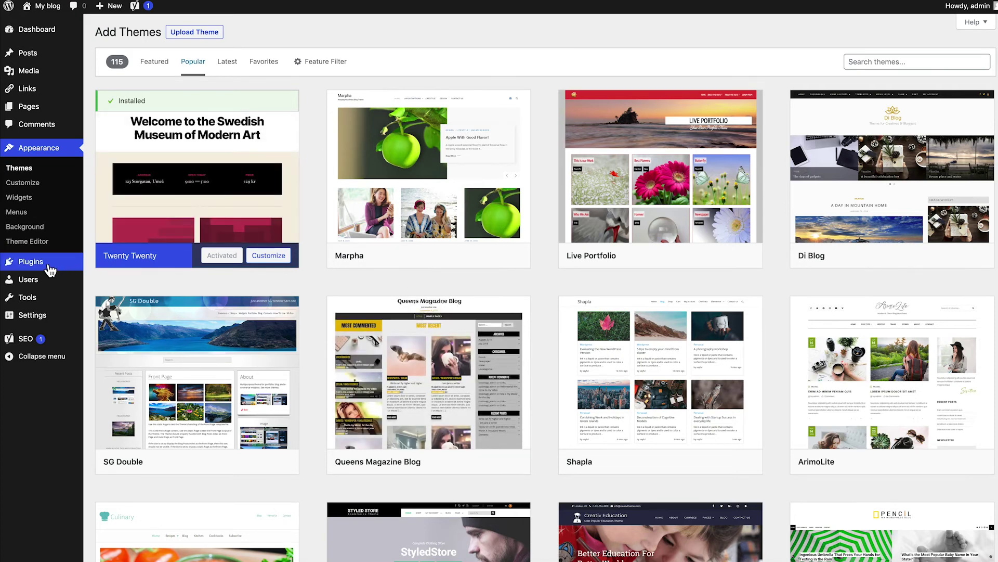
# Step: Create and publish a new page titled 'Homepage' from the Pages section
pyautogui.moveTo(54, 260)
pyautogui.moveTo(32, 108)
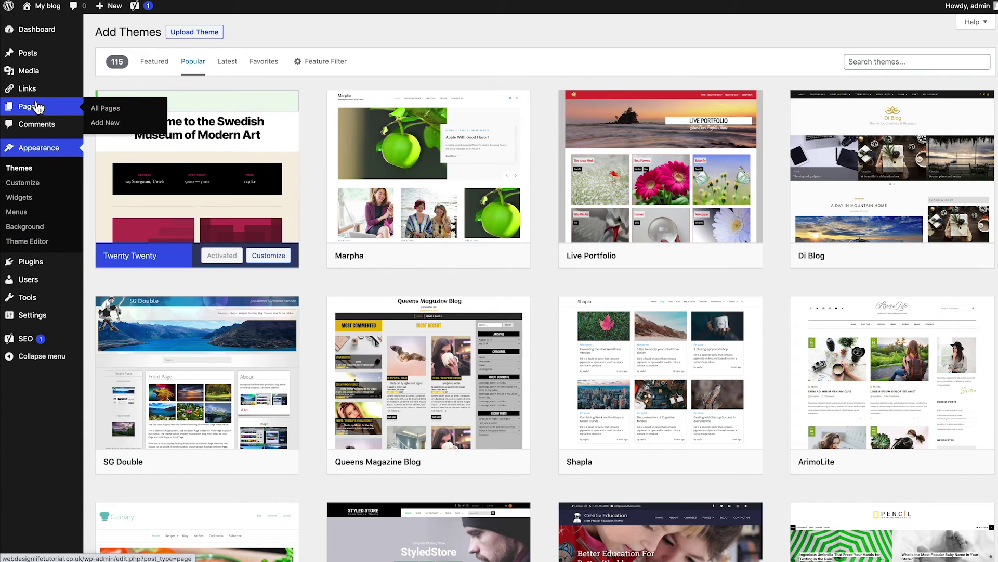
pyautogui.click(32, 109)
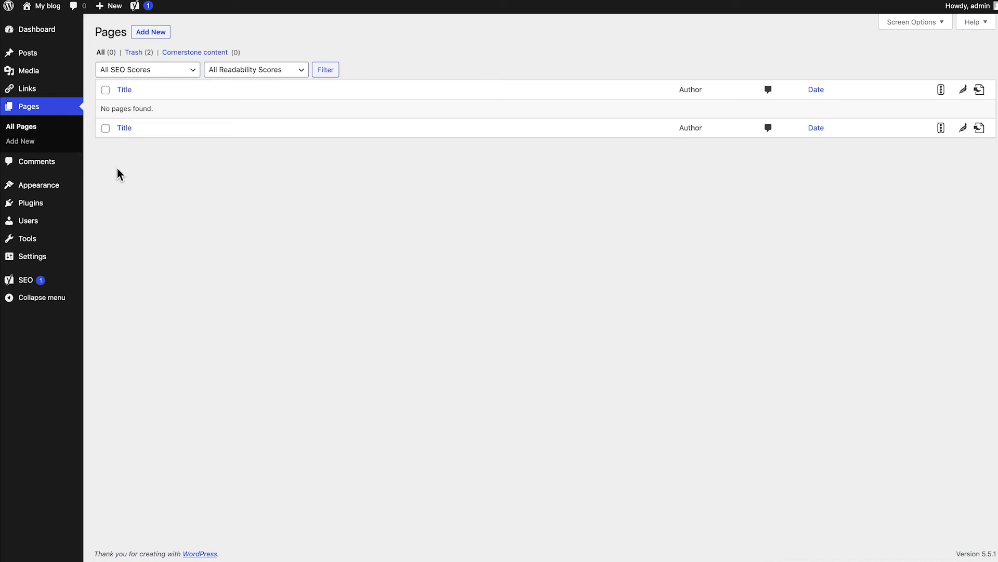
pyautogui.click(148, 37)
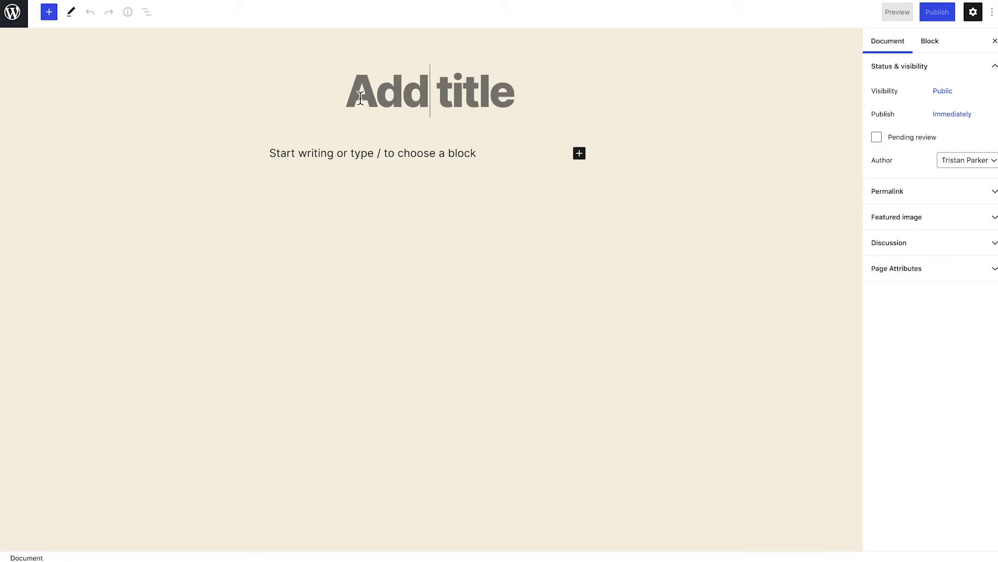
pyautogui.write('H')
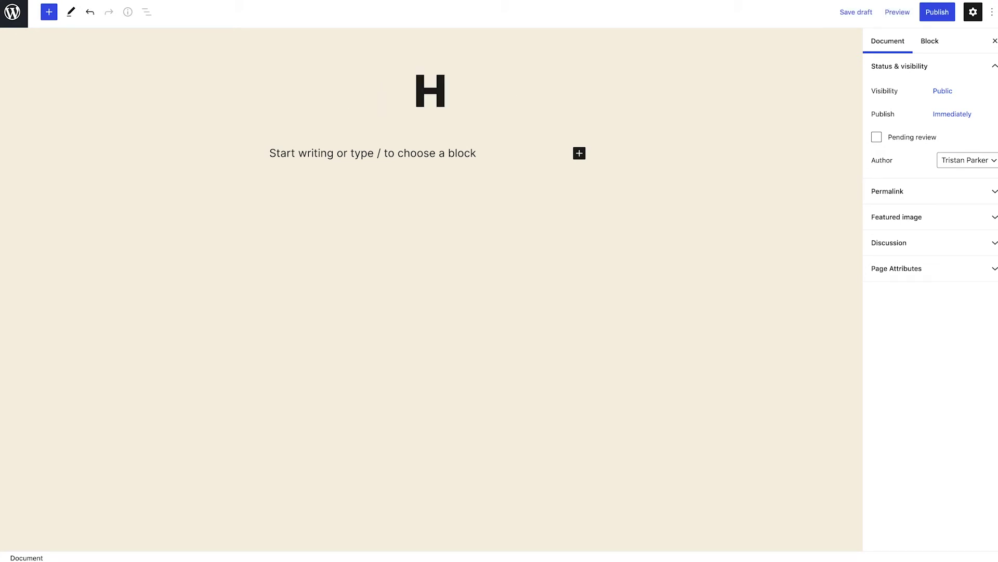
pyautogui.write('omepage')
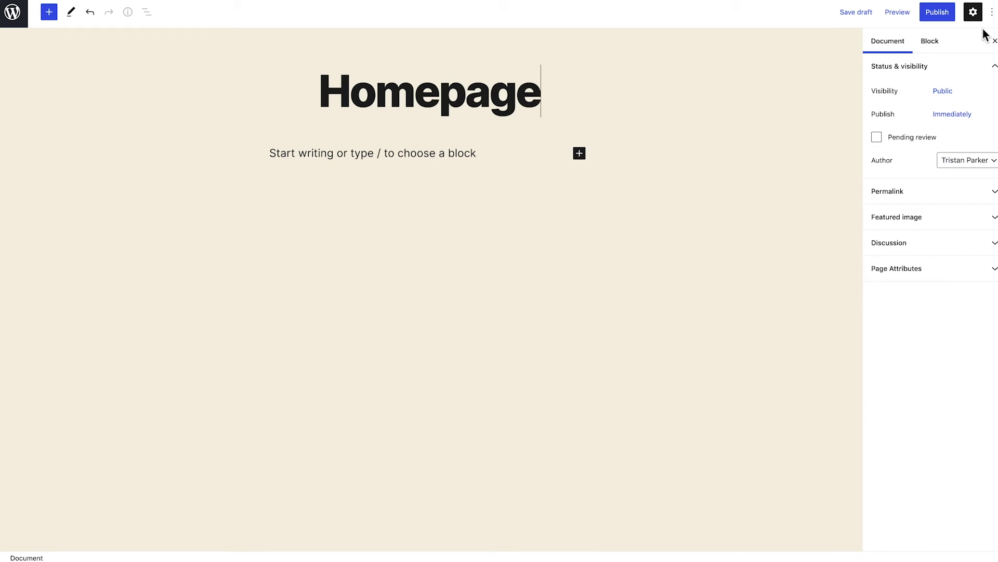
pyautogui.click(940, 20)
pyautogui.click(907, 14)
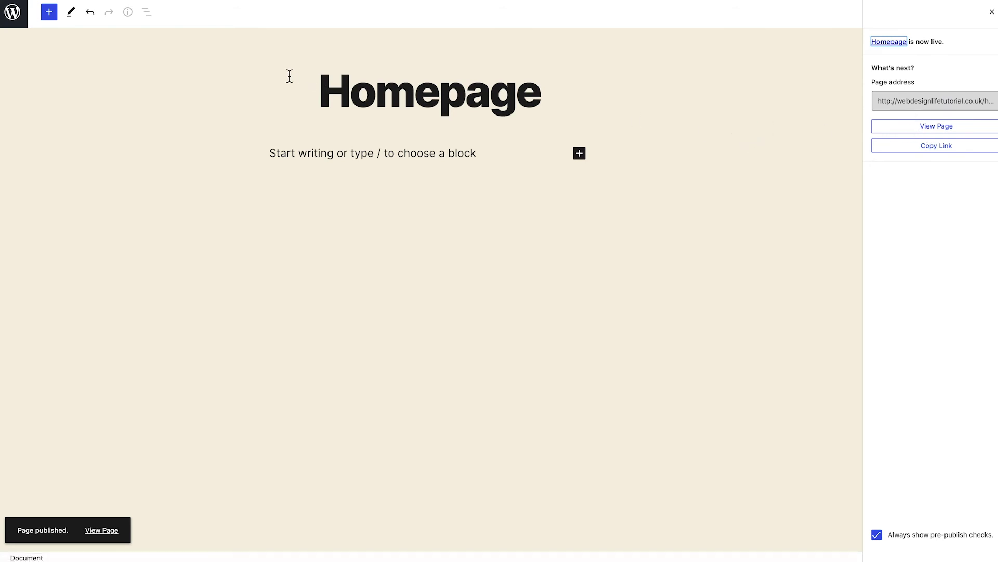
pyautogui.click(14, 15)
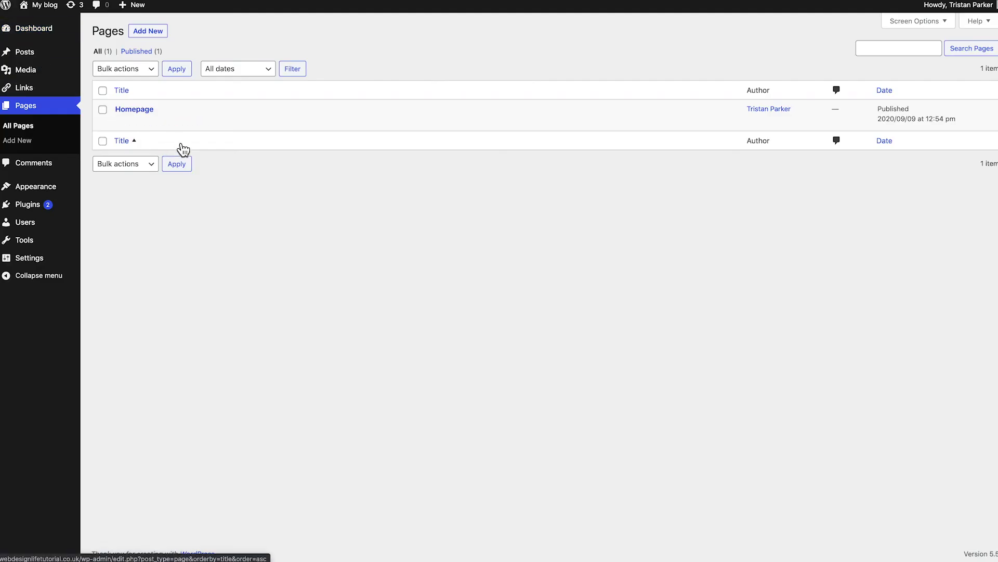
pyautogui.click(148, 31)
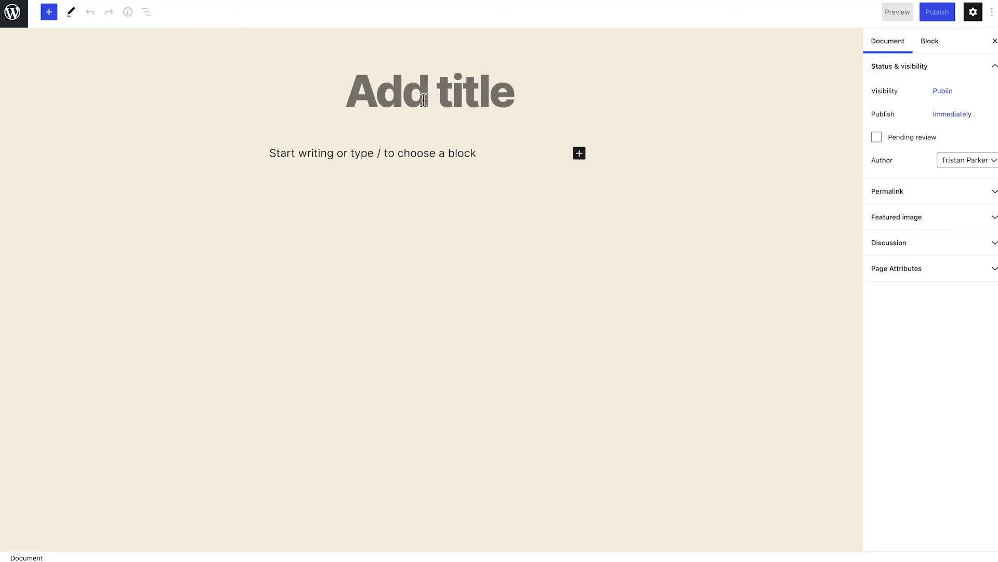
# Step: Title the new page 'Contact Us' and publish it
pyautogui.write('Contact Us')
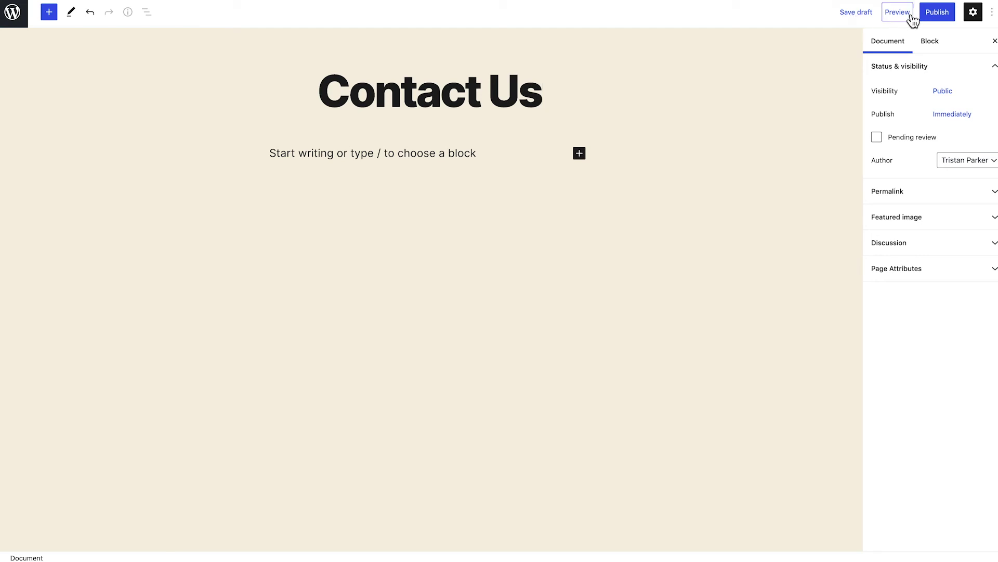
pyautogui.click(931, 21)
pyautogui.click(896, 12)
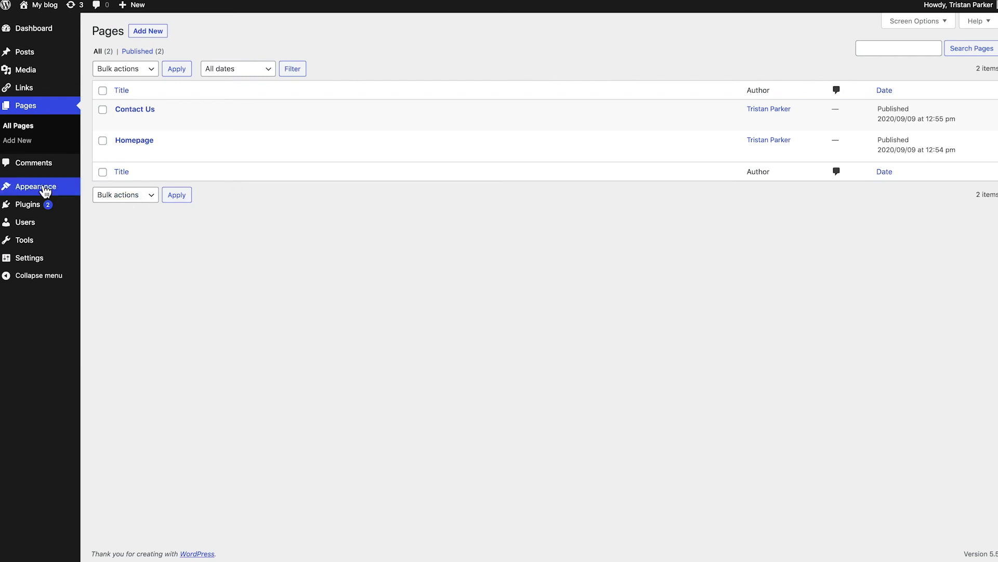
pyautogui.moveTo(45, 191)
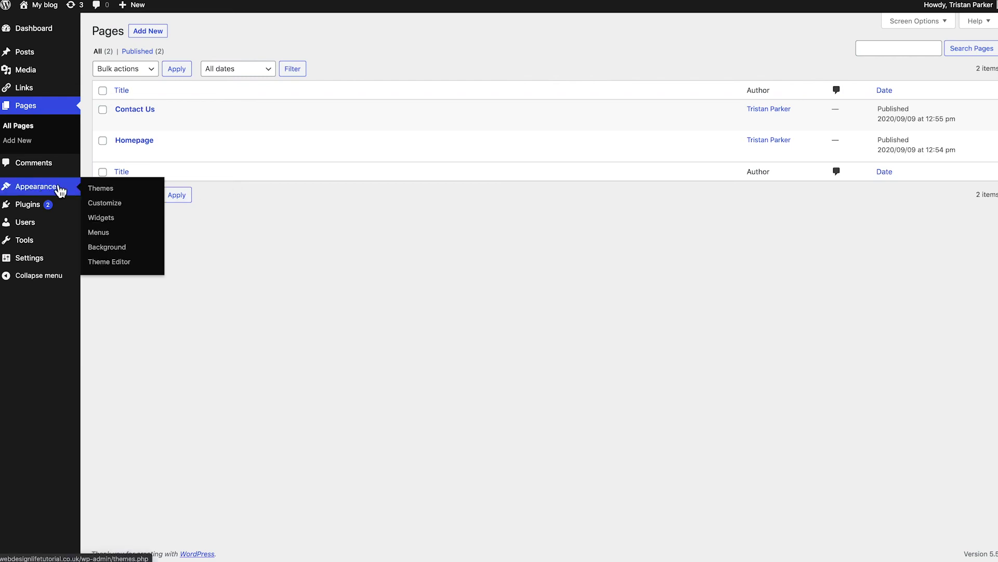
# Step: Create a navigation menu named 'Main menu' under Appearance > Menus
pyautogui.click(103, 234)
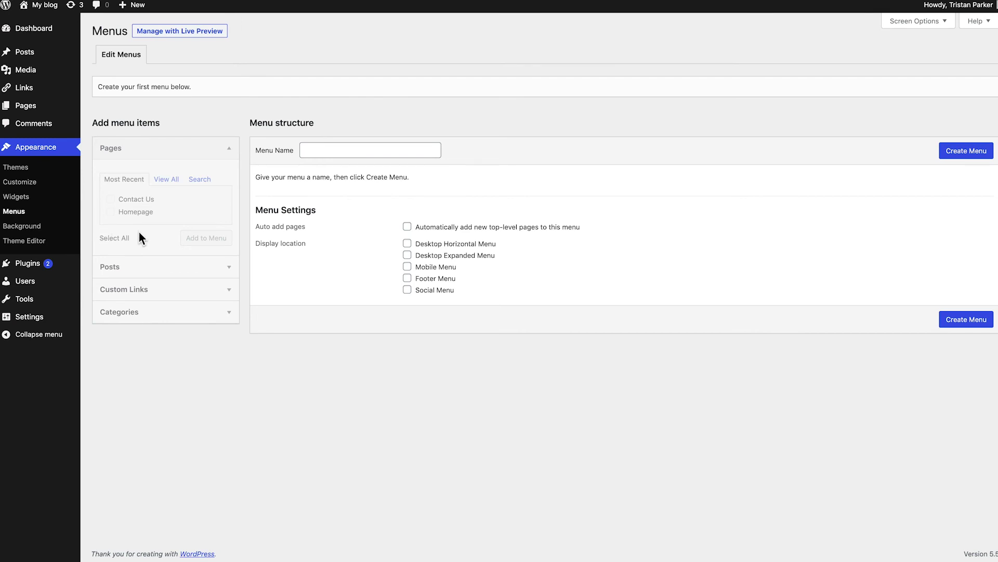
pyautogui.click(322, 150)
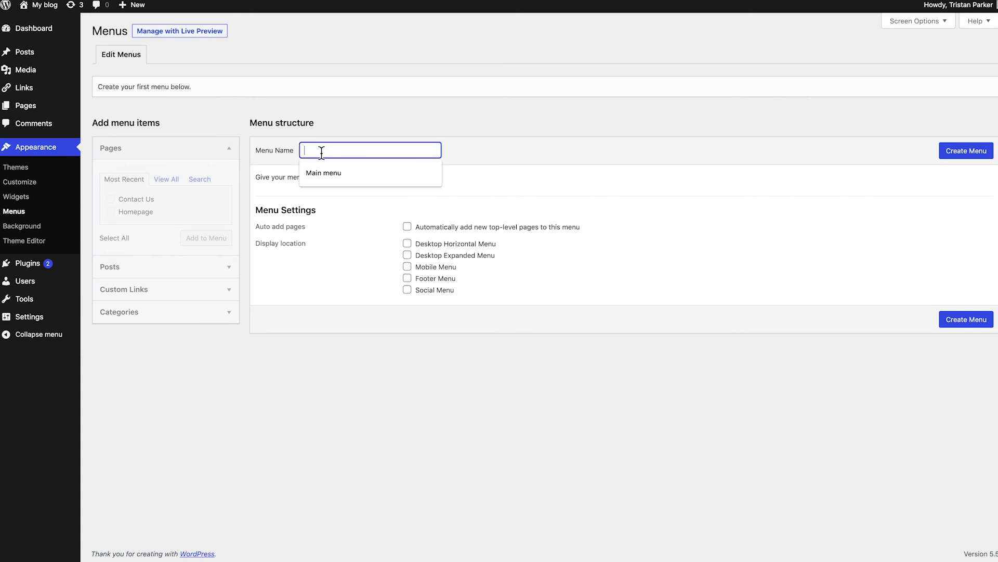
pyautogui.write('Main menu')
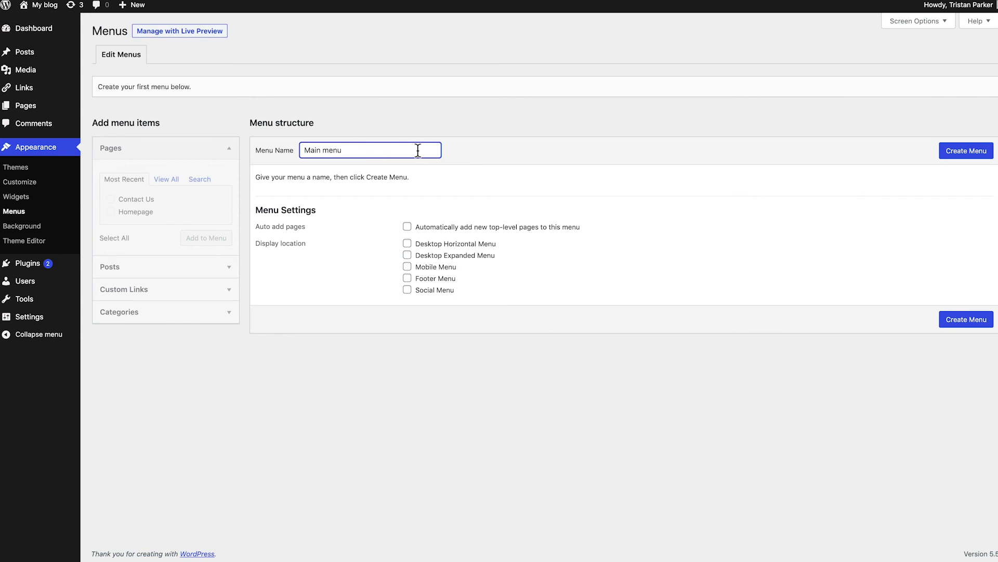
pyautogui.click(980, 154)
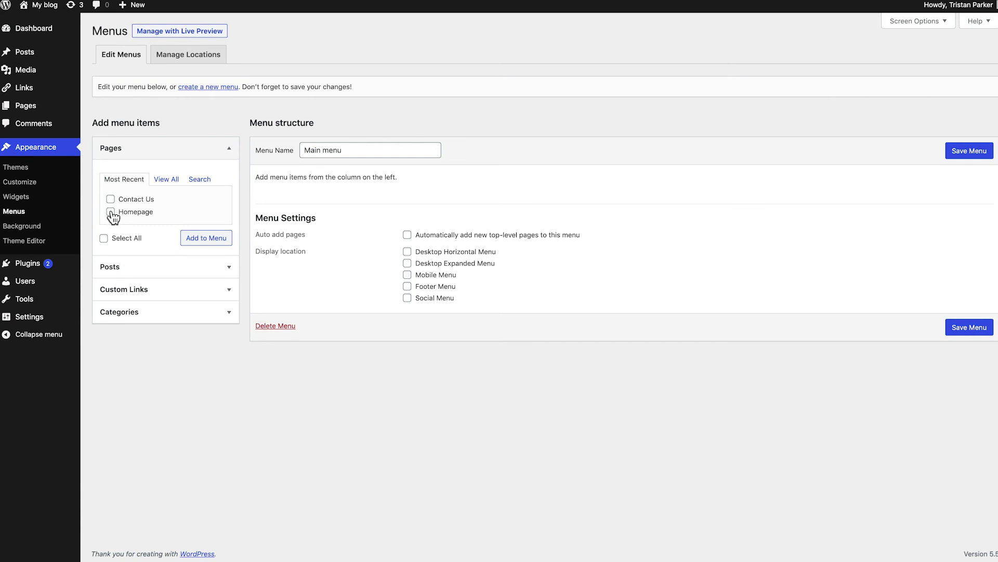
pyautogui.click(110, 212)
# Step: Add the Homepage and Contact Us pages to Main menu, then expand the Posts and Custom Links panels
pyautogui.click(111, 199)
pyautogui.click(193, 239)
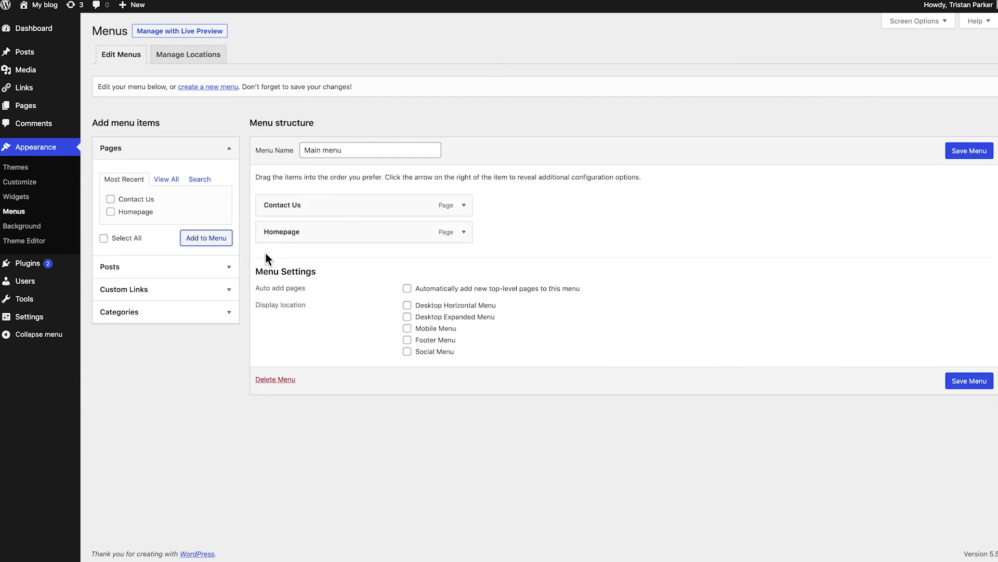
pyautogui.click(160, 269)
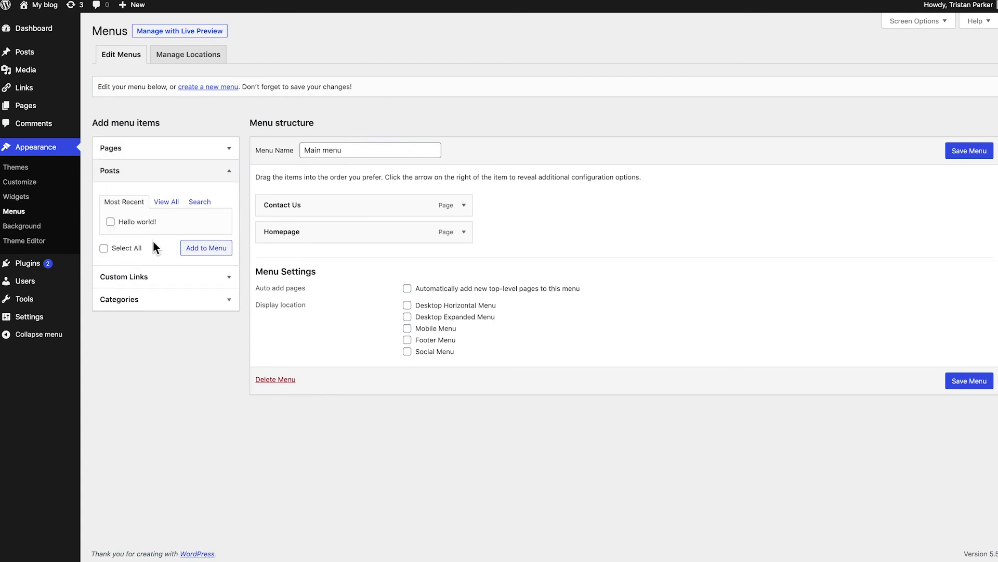
pyautogui.click(137, 278)
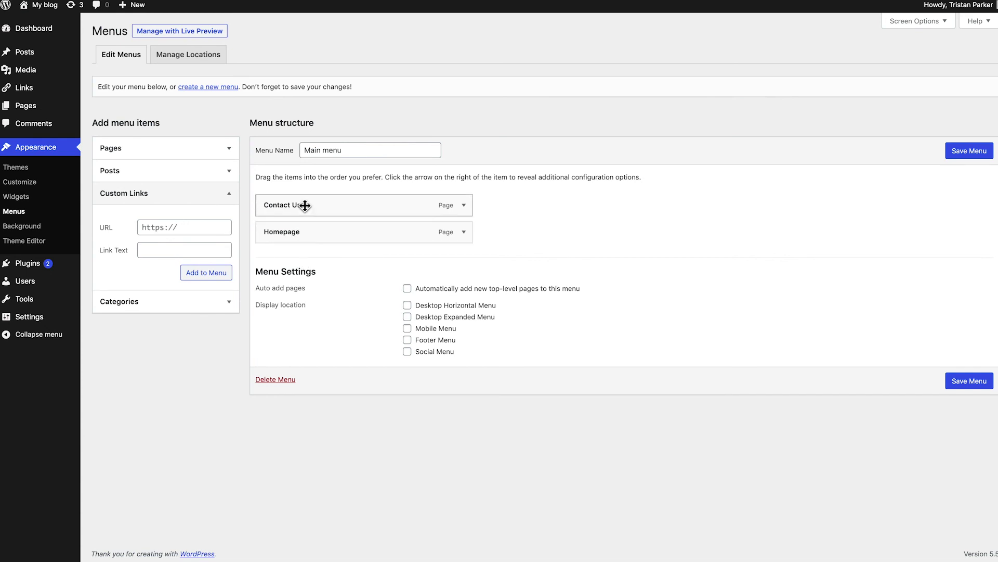
# Step: Drag Contact Us below Homepage, keeping both items at top level
pyautogui.moveTo(294, 205); pyautogui.dragTo(295, 234)
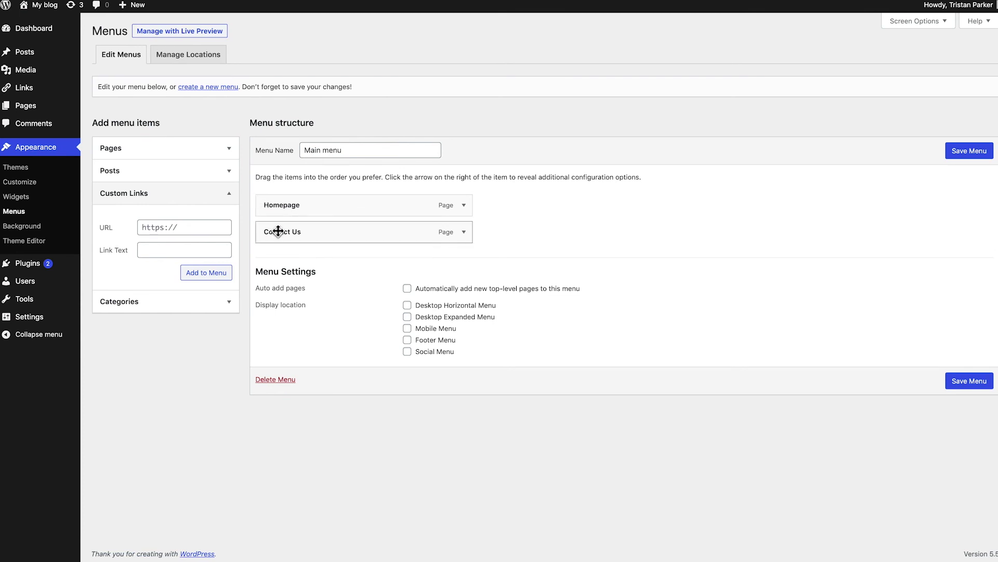
pyautogui.moveTo(276, 229); pyautogui.dragTo(298, 229)
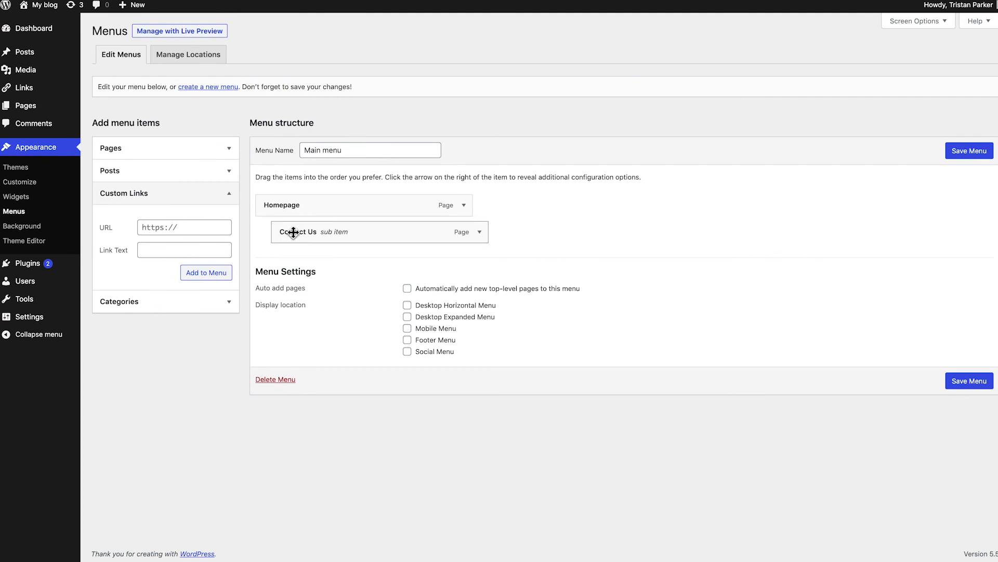
pyautogui.moveTo(290, 234); pyautogui.dragTo(304, 239)
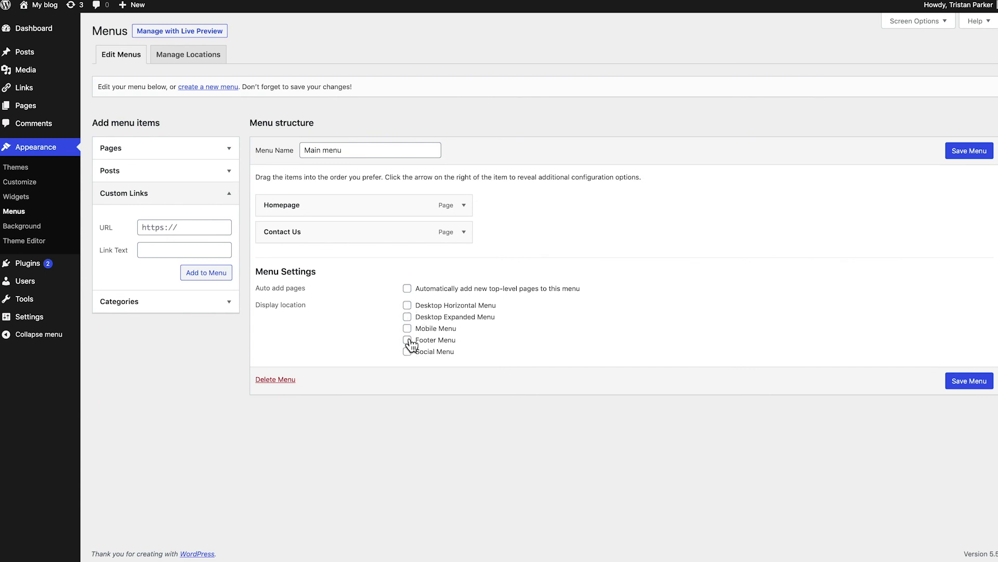
# Step: Assign Main menu to Desktop Horizontal Menu, save it, and visit the live site via My blog
pyautogui.click(407, 306)
pyautogui.click(954, 387)
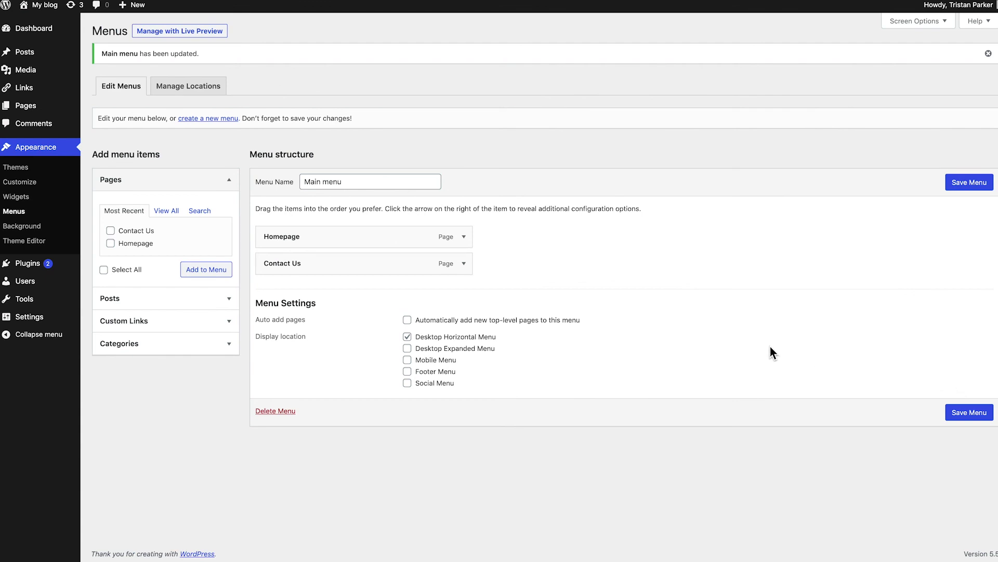
pyautogui.click(49, 7)
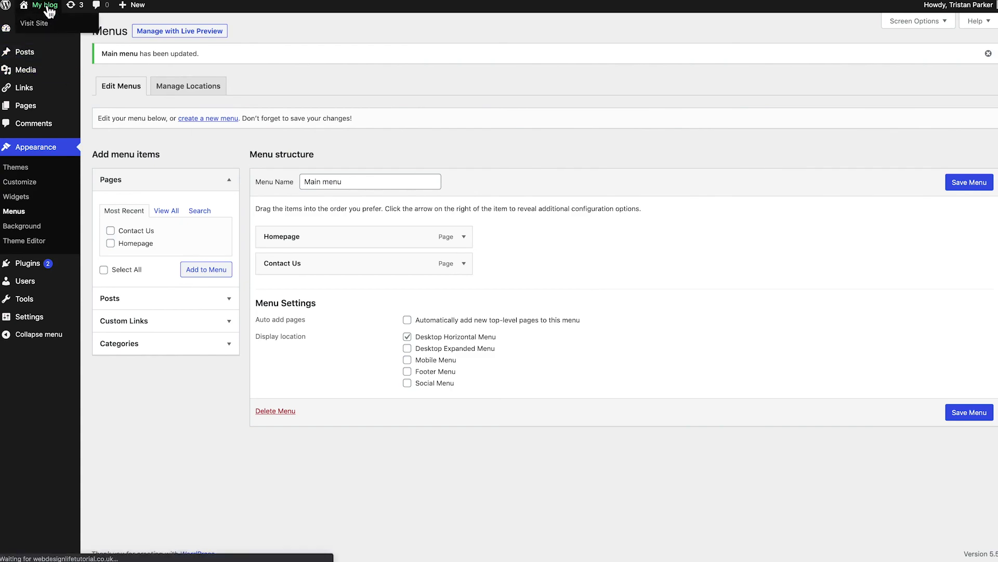